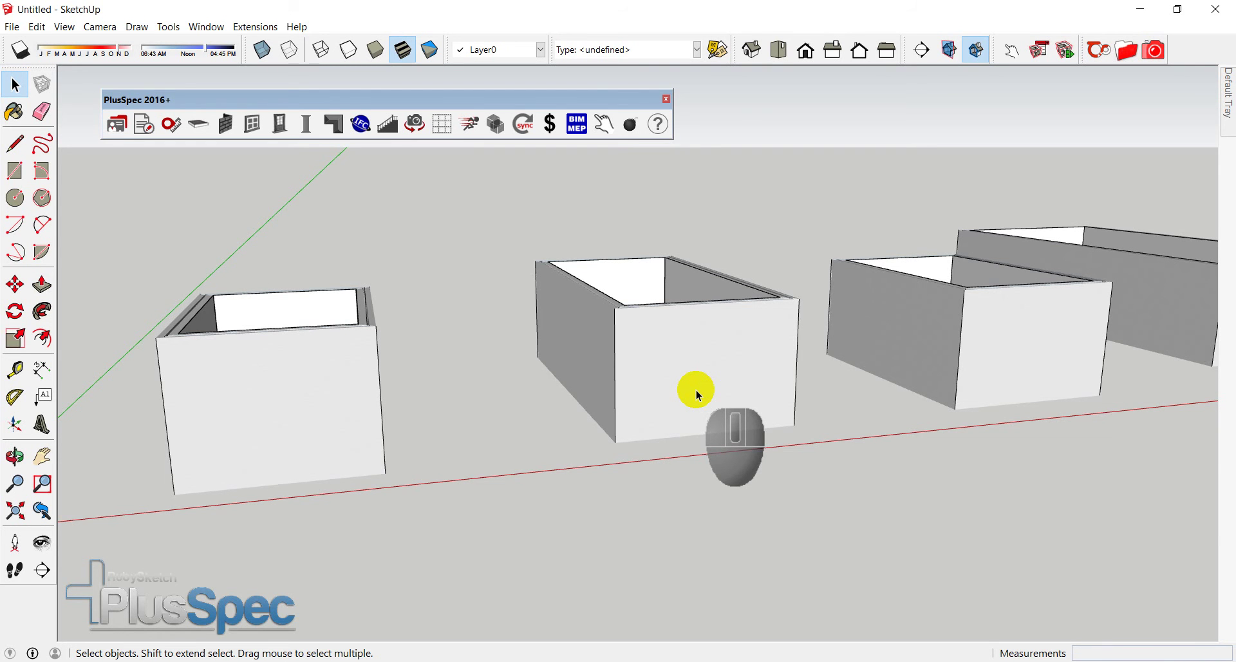
- Orbit and zoom in close on the first walled box, then switch to the Select tool
middle_drag(697, 390, 324, 353)
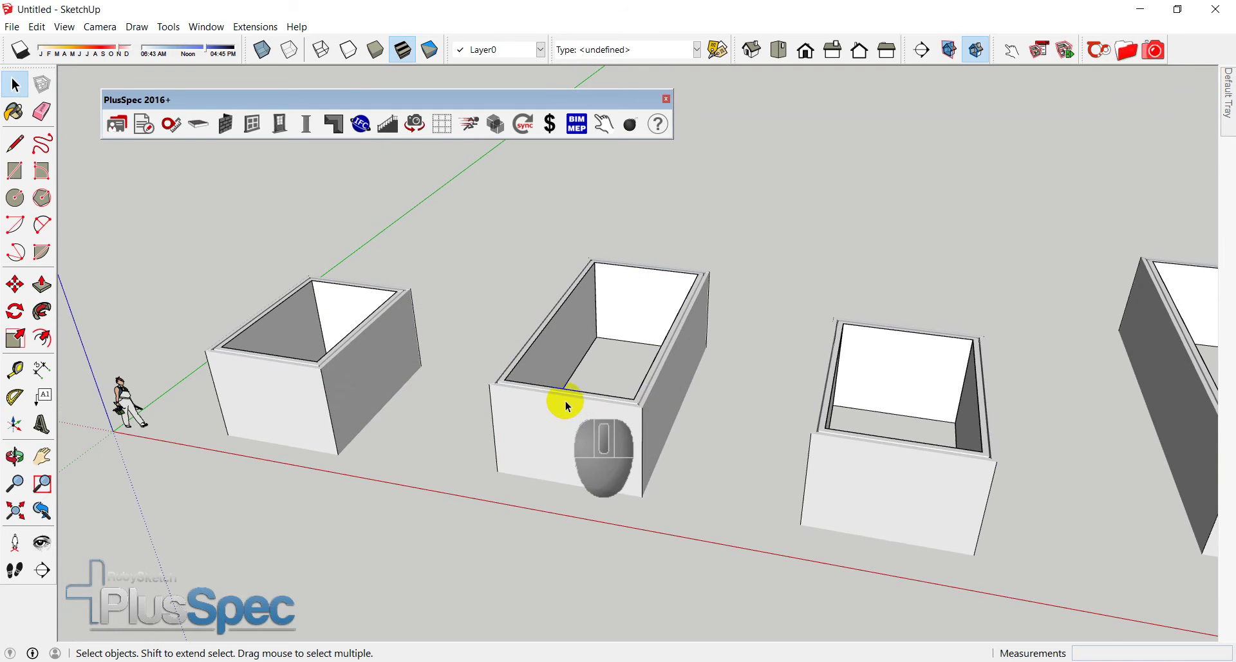
scroll(569, 407, down, 3)
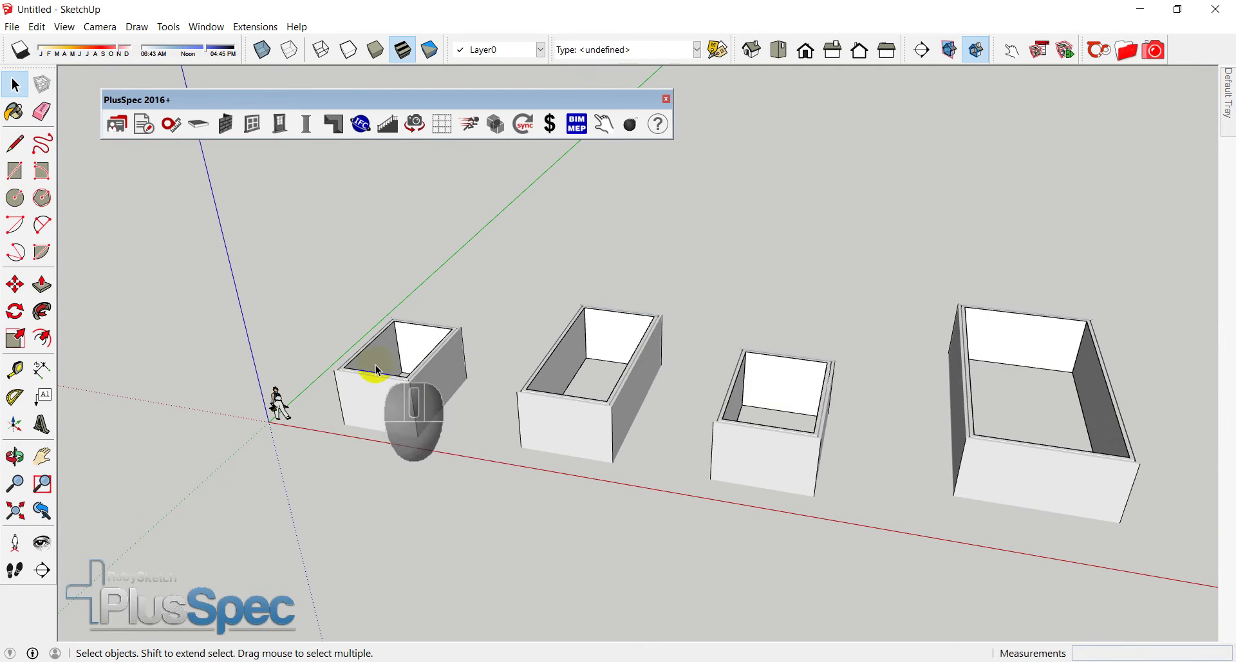
scroll(374, 382, up, 6)
middle_drag(384, 396, 509, 320)
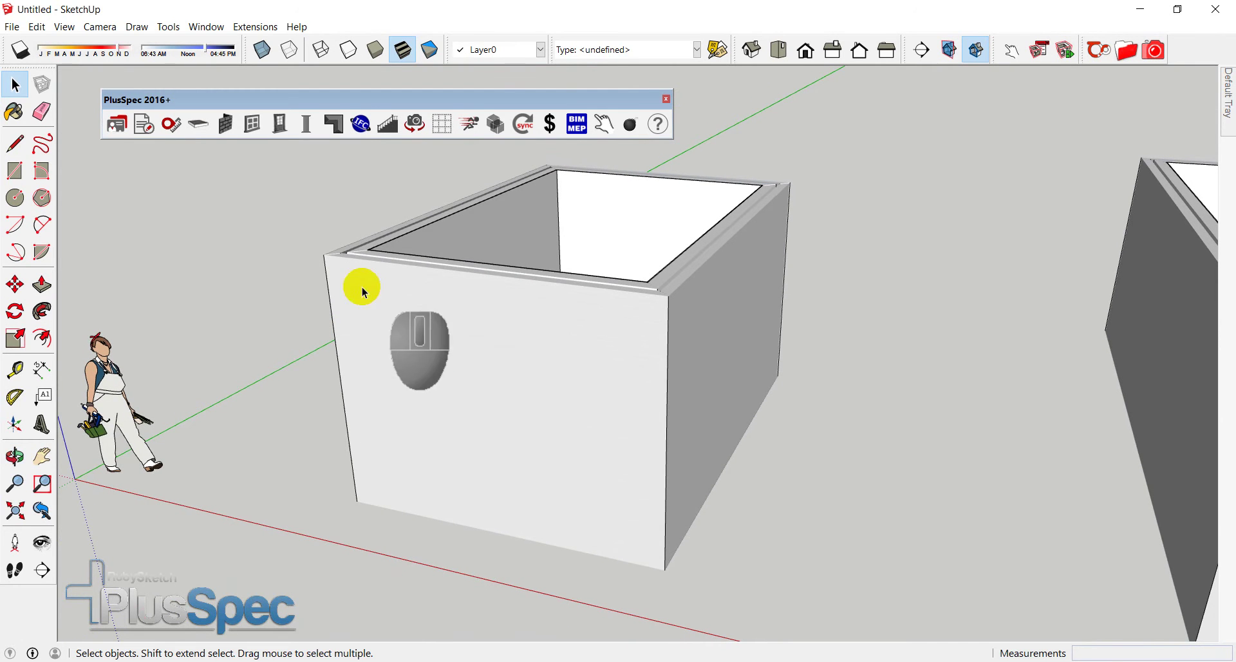
key(space)
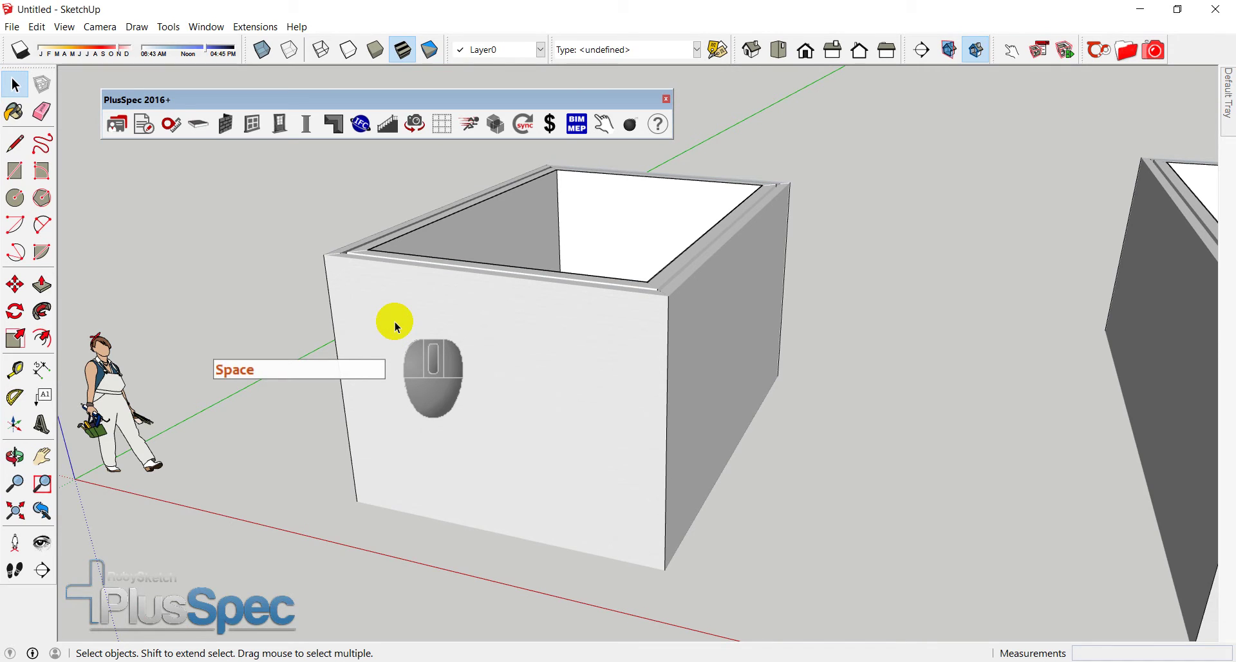
- Select the first box's front wall and run PlusSpec + Walls > + Generate > Roof from Walls
click(395, 321)
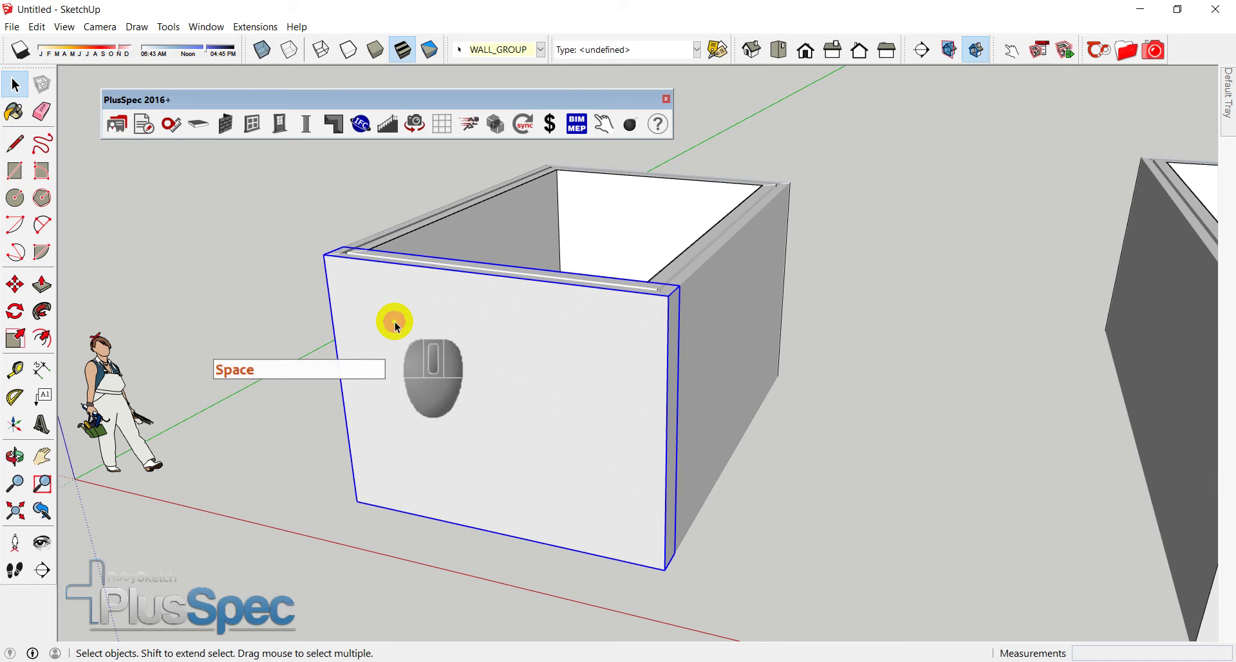
right_click(396, 326)
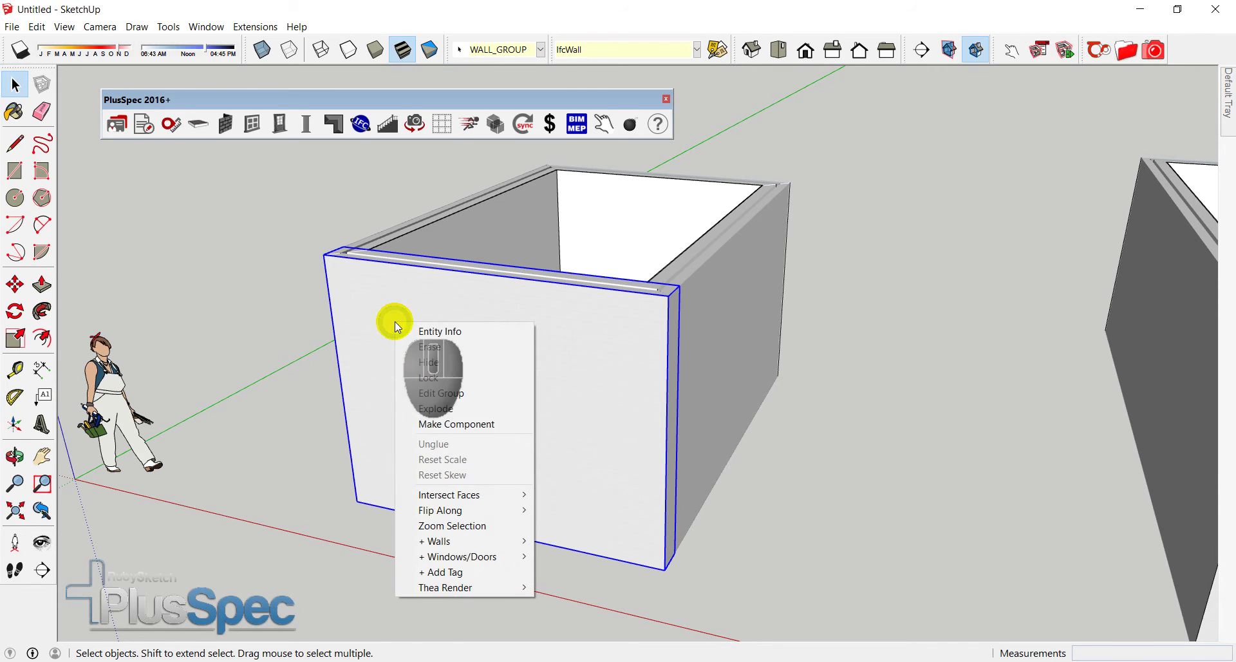
click(468, 541)
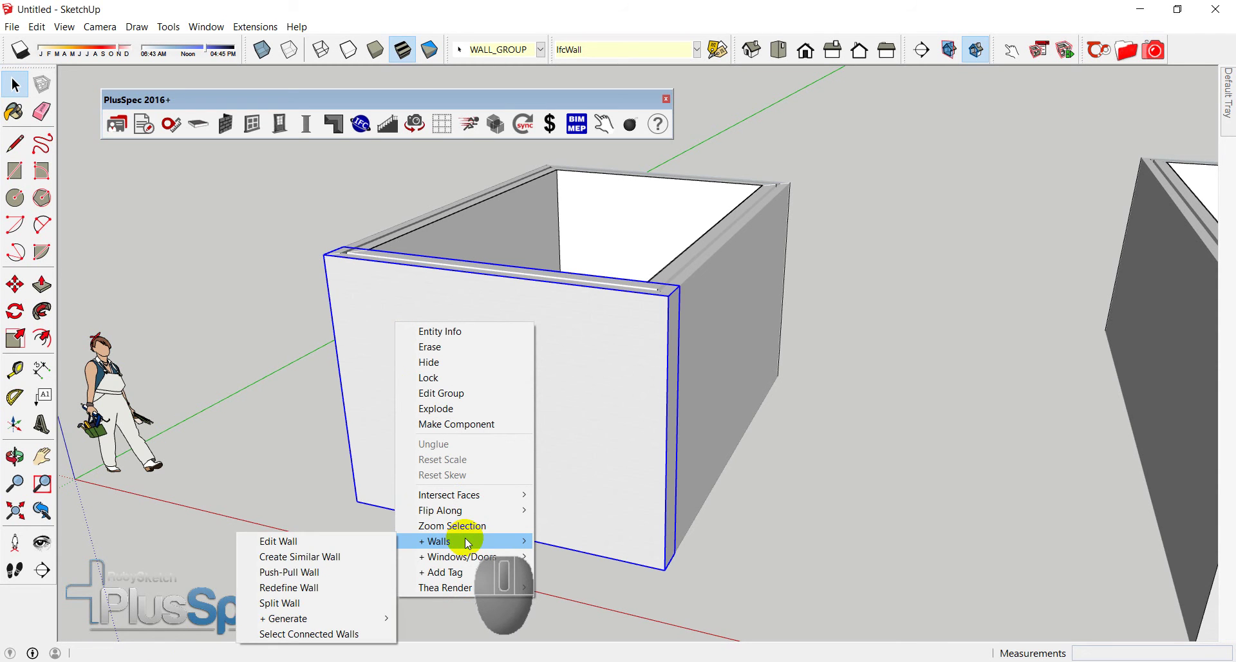
click(265, 619)
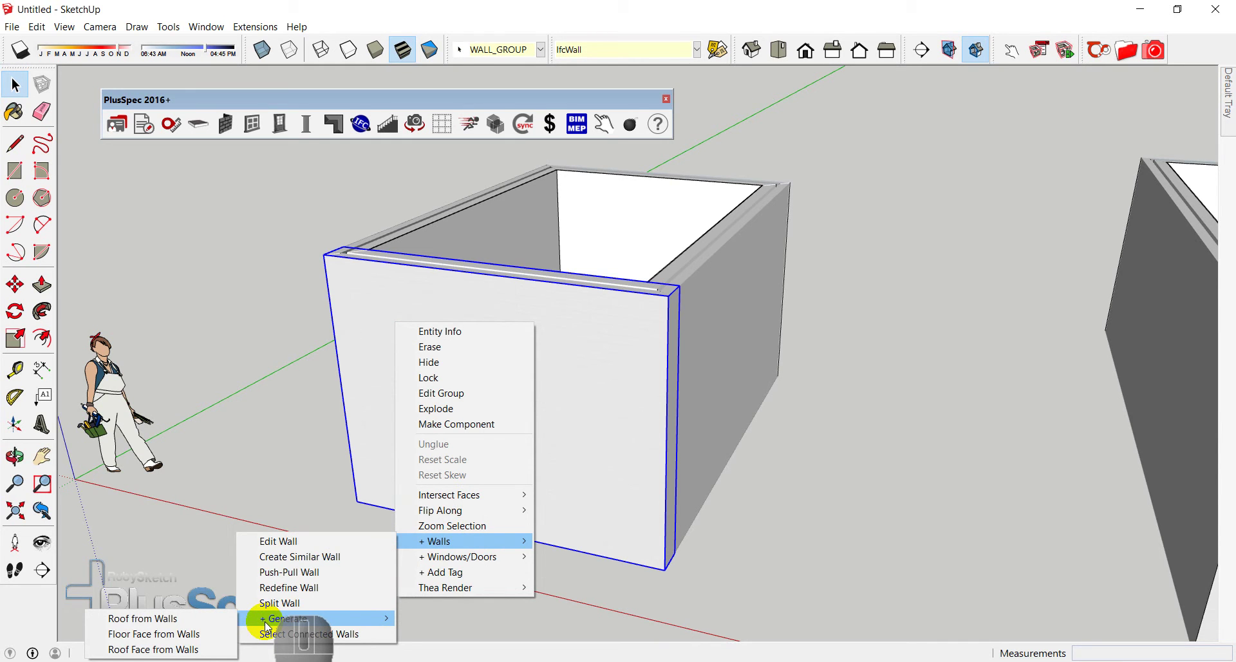
click(196, 619)
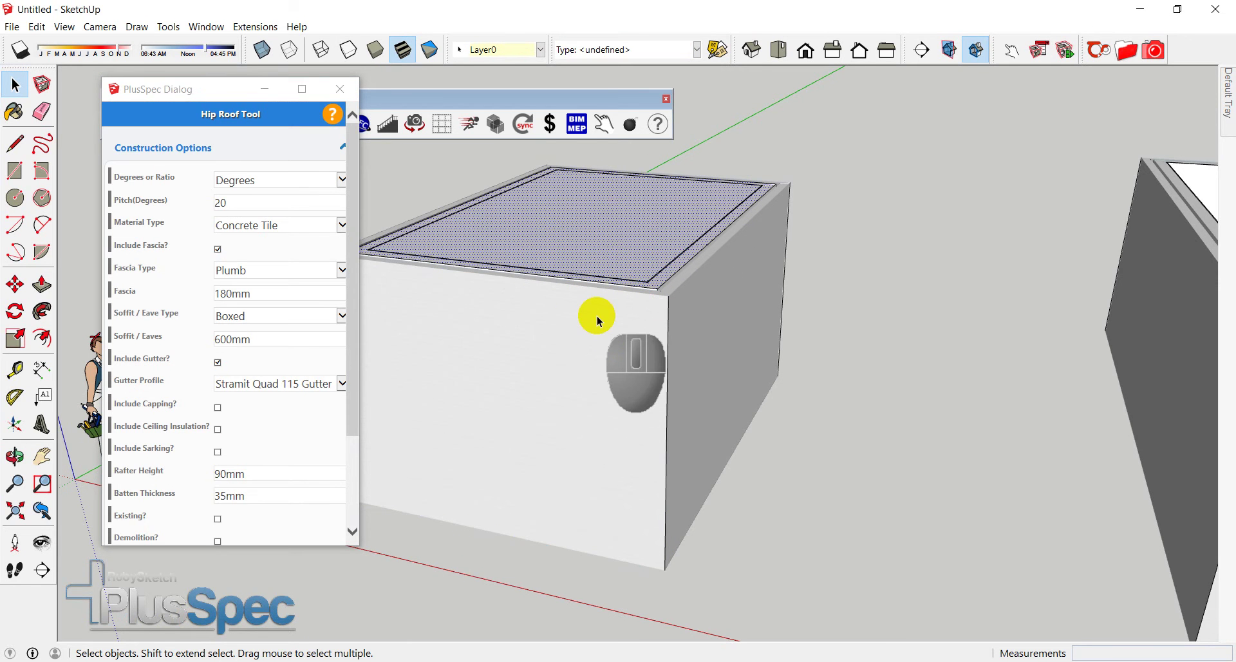
- Keep the roof pitch in degrees at 20 and change the roof material to Metal
click(264, 187)
click(255, 197)
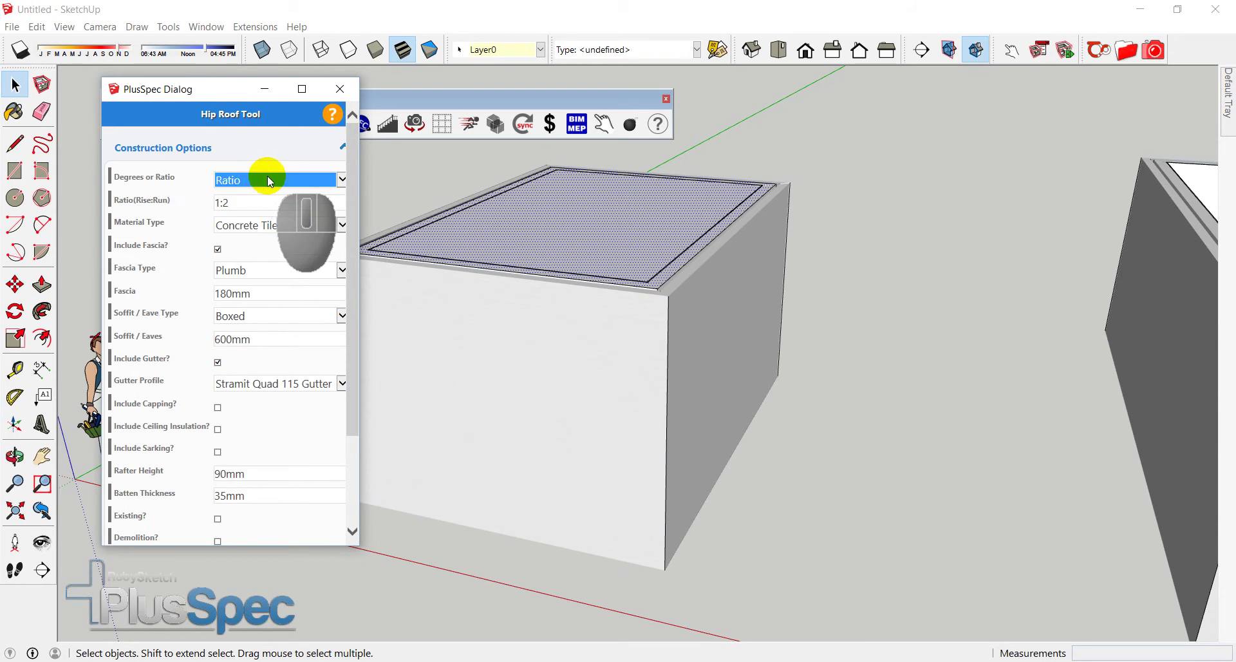
click(260, 166)
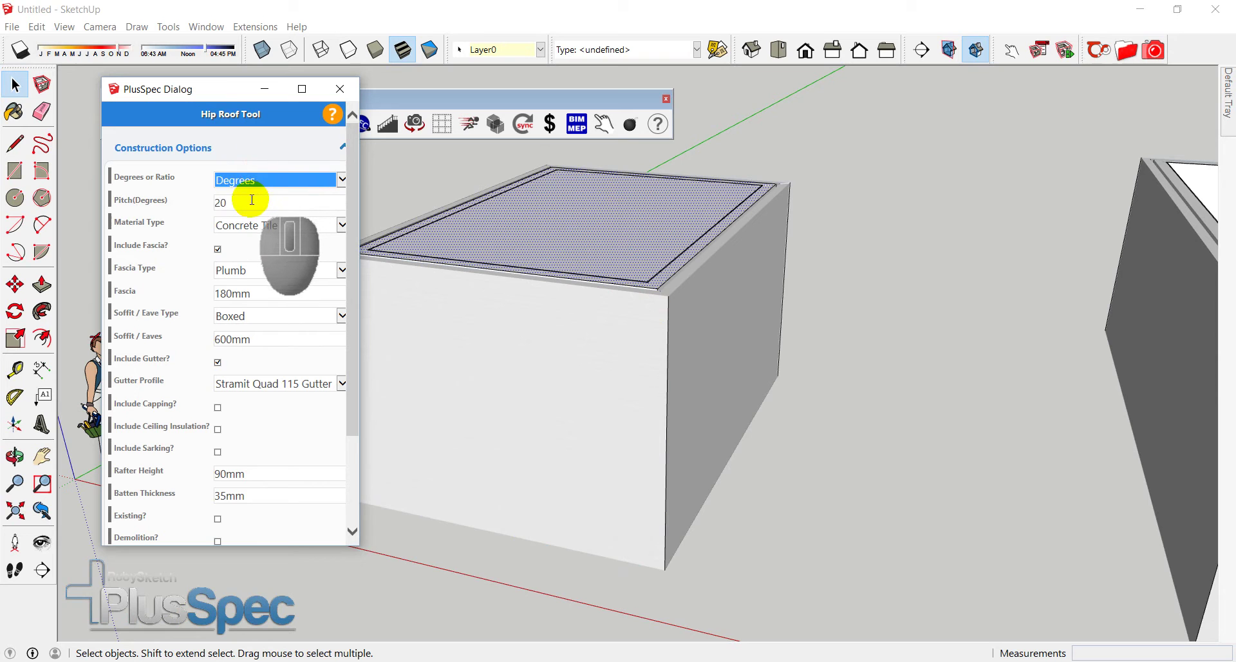
click(265, 232)
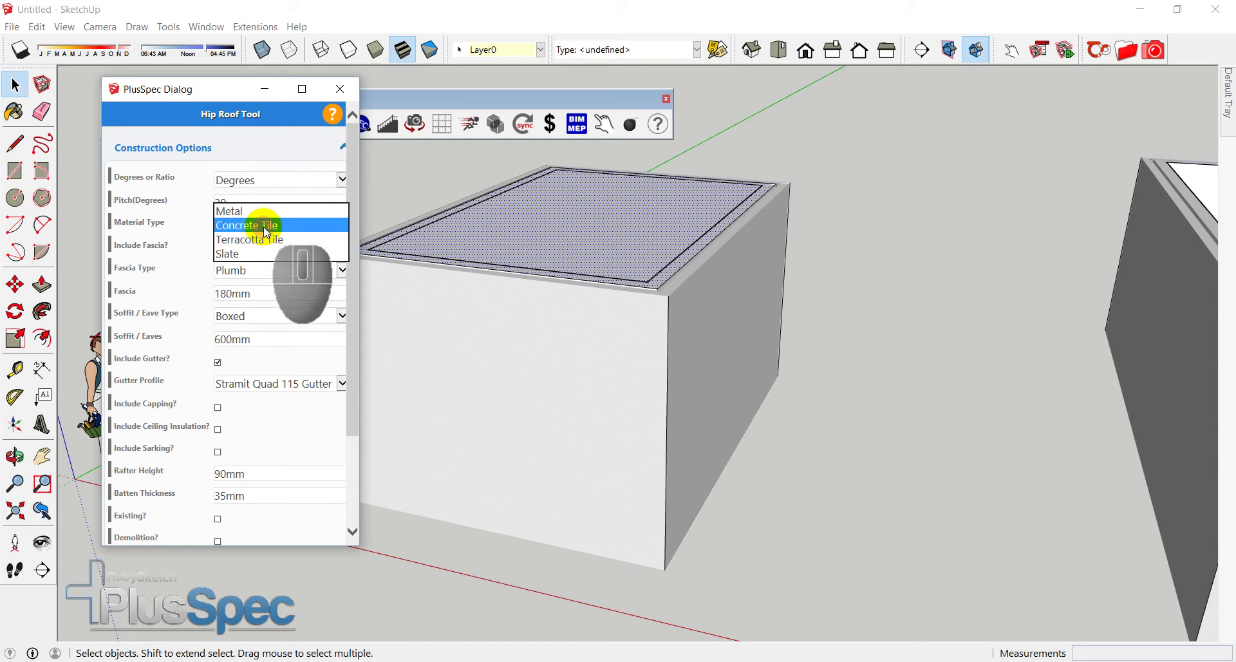
click(290, 233)
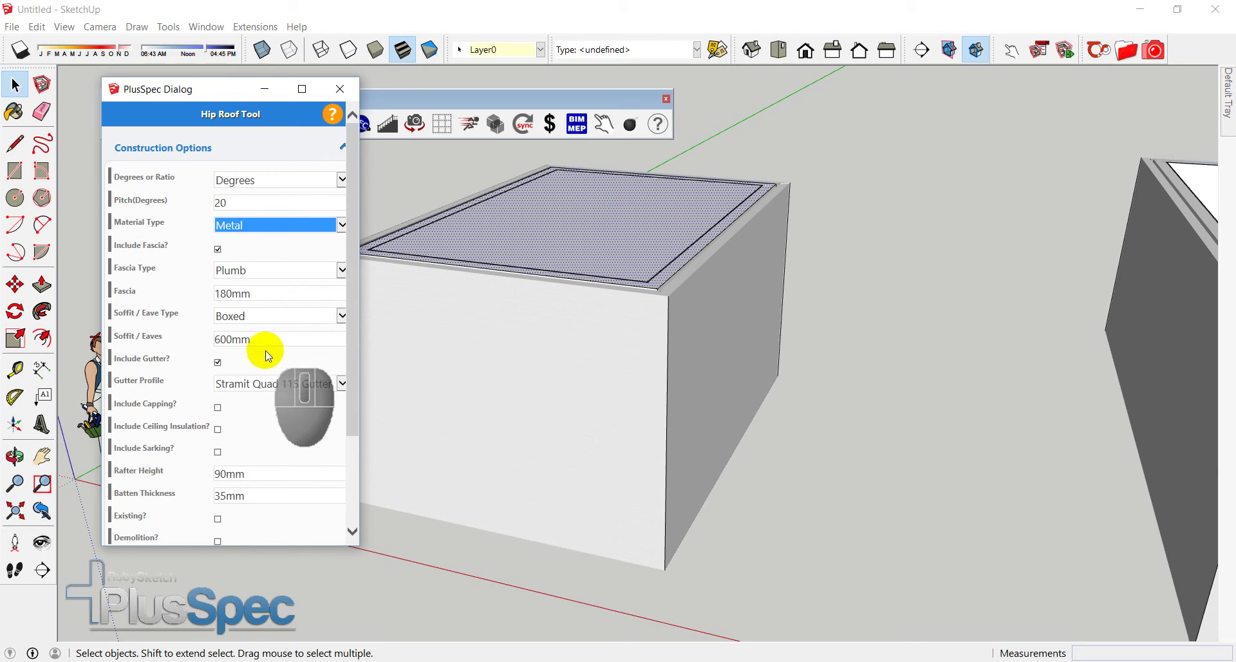
click(355, 384)
drag(357, 387, 363, 485)
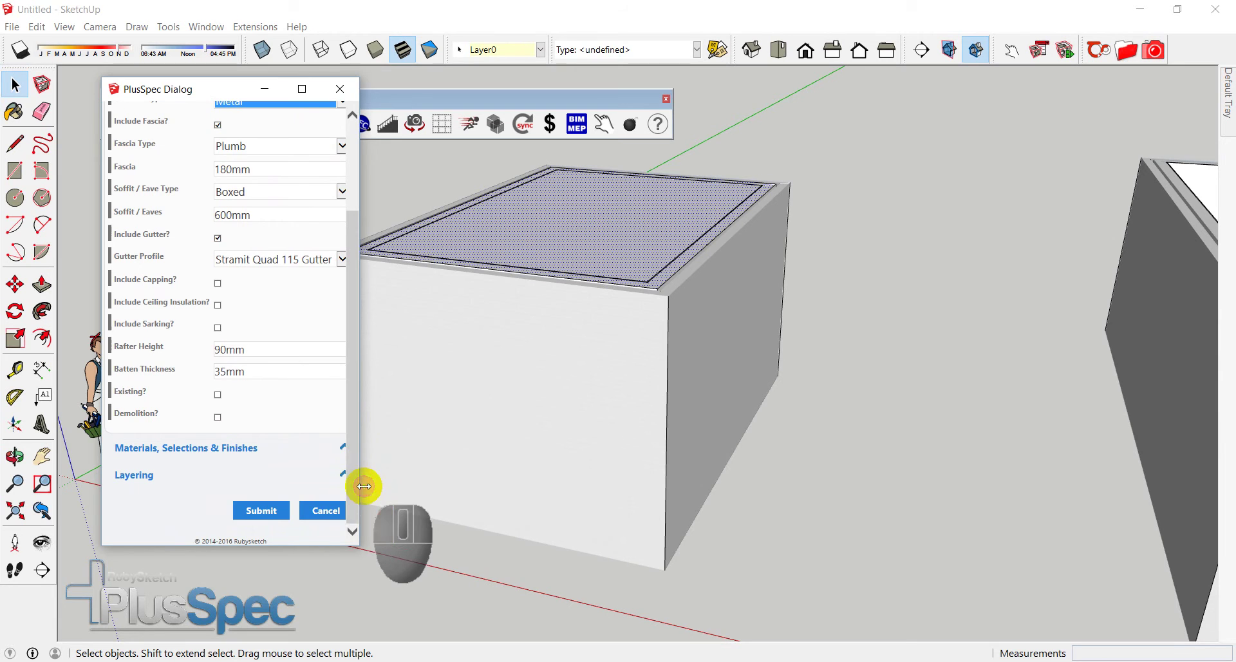
- Submit the settings to build the 20-degree metal hip roof on the first box
click(261, 510)
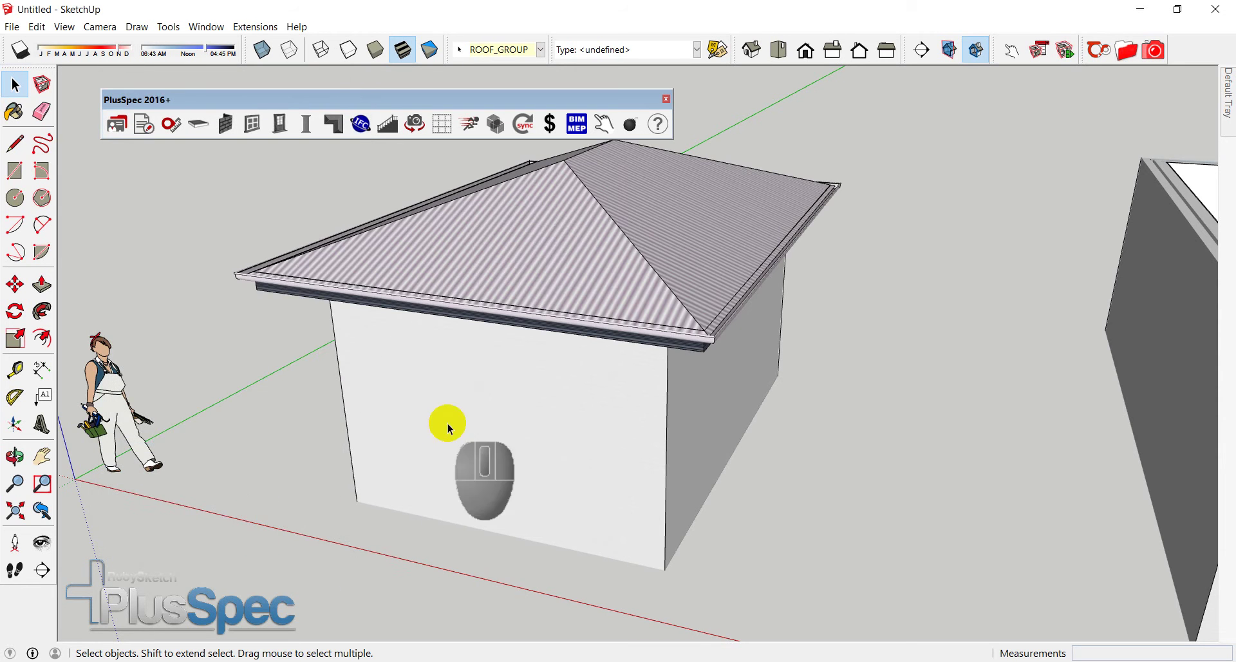
scroll(666, 348, up, 6)
middle_drag(676, 335, 601, 367)
- Orbit and zoom toward the second box, then return to the Select tool
scroll(592, 367, down, 5)
scroll(592, 389, down, 3)
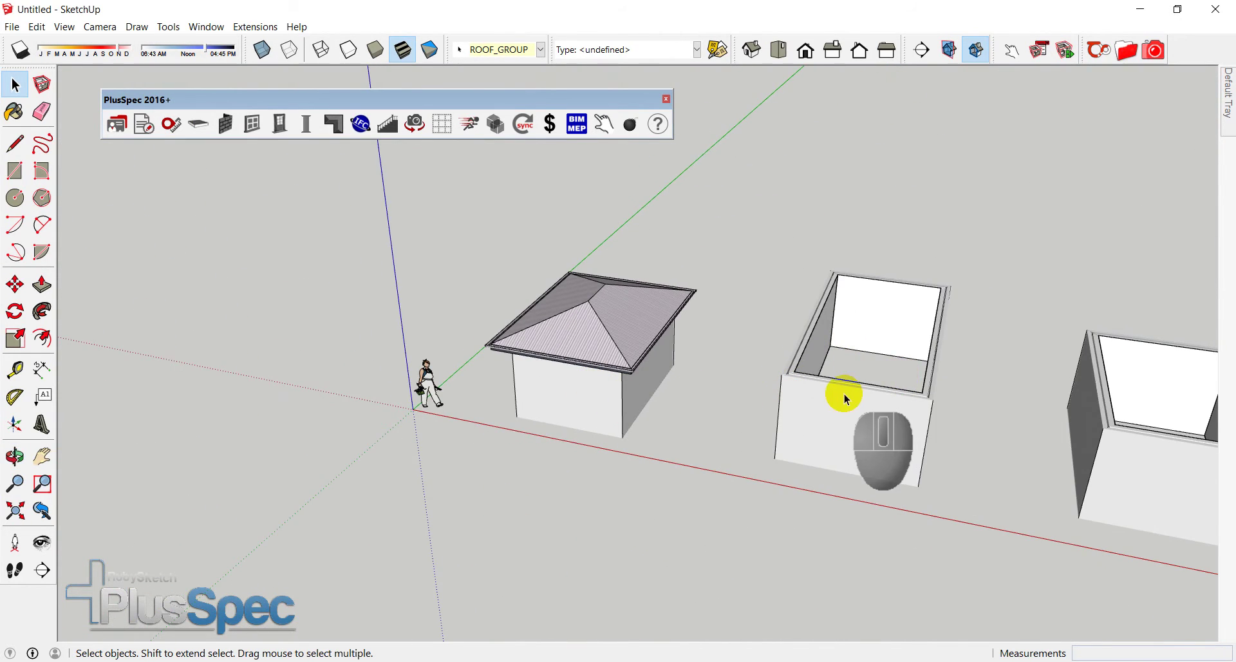
middle_drag(841, 394, 651, 400)
scroll(689, 414, up, 3)
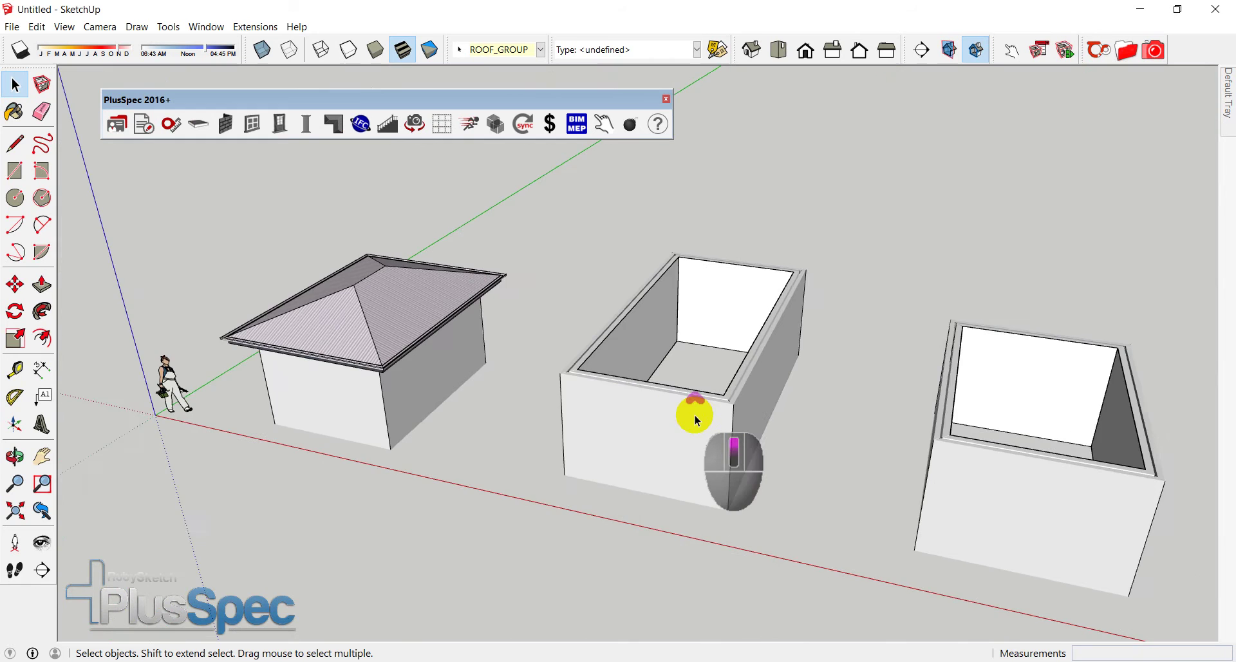
key(space)
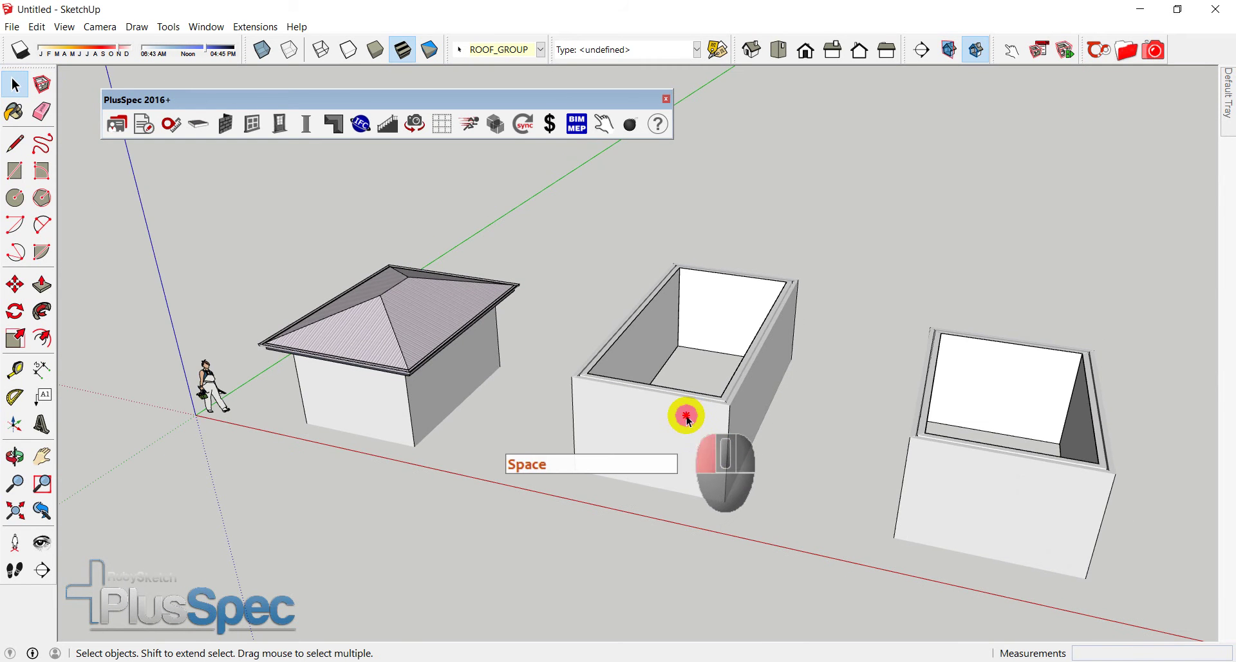
key(Delete)
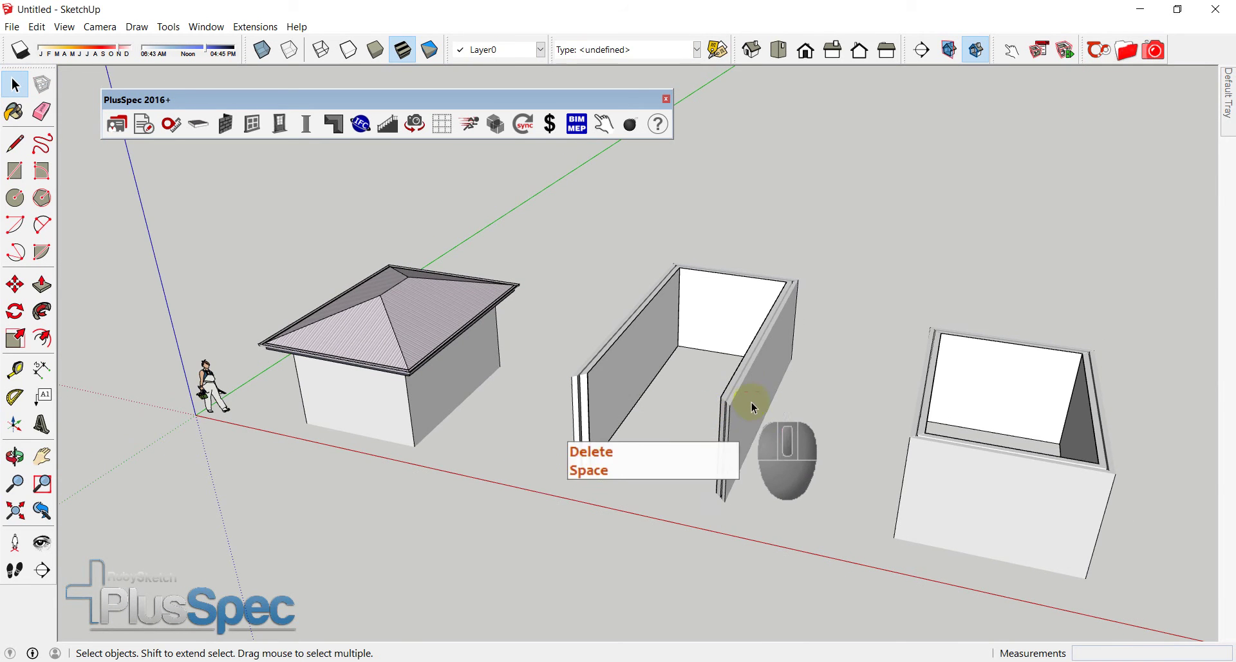
scroll(753, 400, up, 2)
click(754, 398)
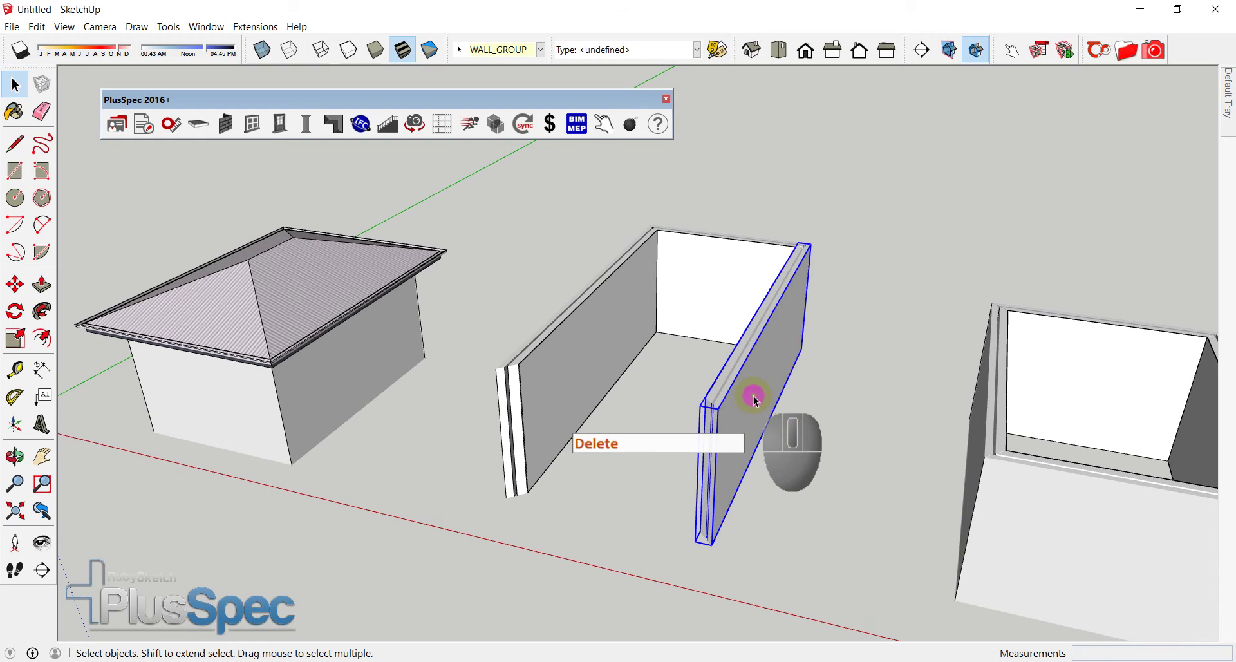
right_click(756, 400)
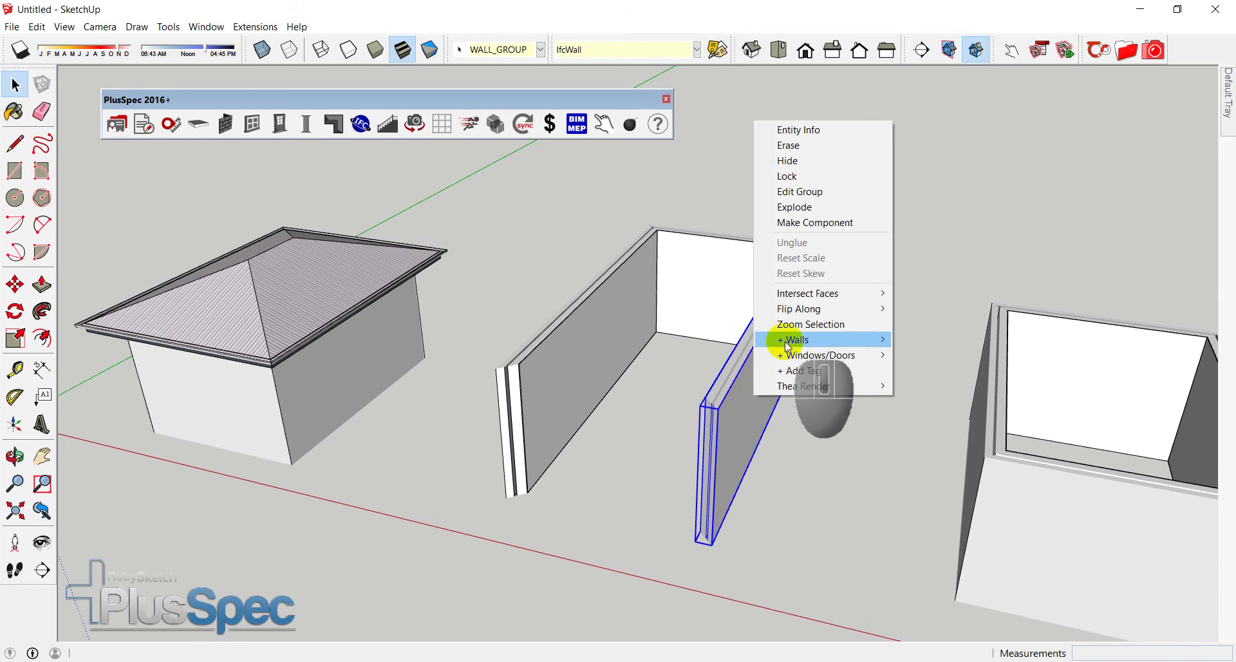
mouse_move(792, 341)
mouse_move(685, 417)
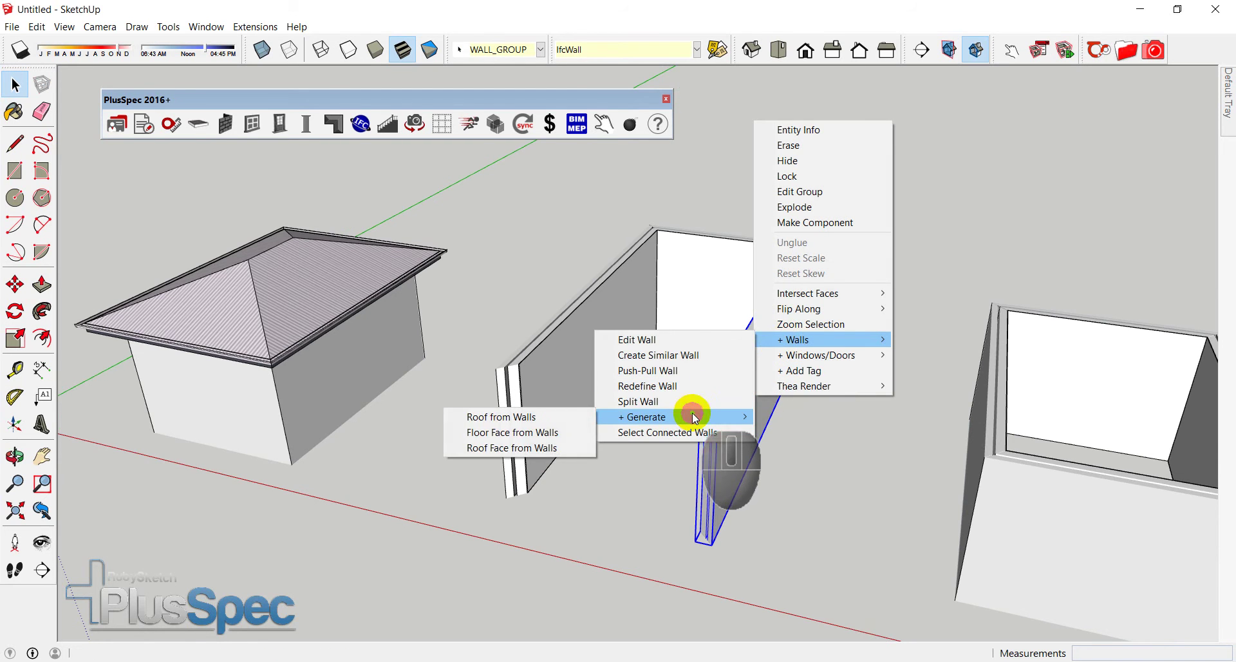
click(534, 417)
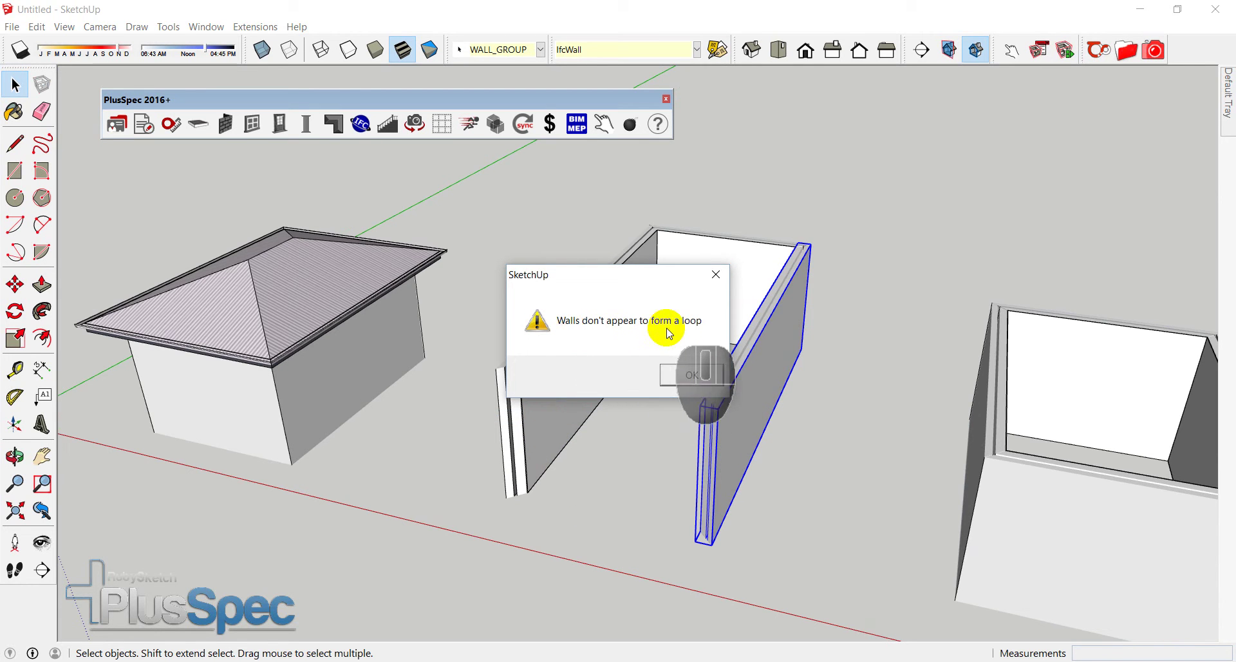
click(691, 373)
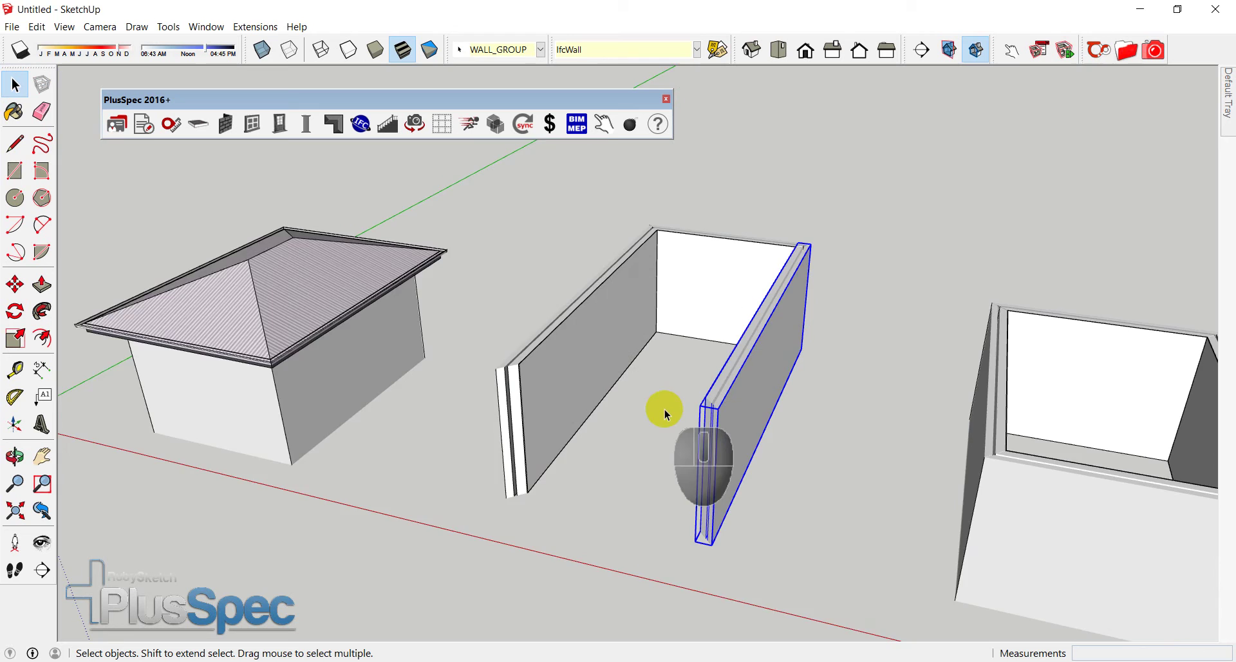
scroll(663, 414, down, 3)
- Undo the front-wall deletion on the second box, then run Roof from Walls on its walls
key(ctrl+z)
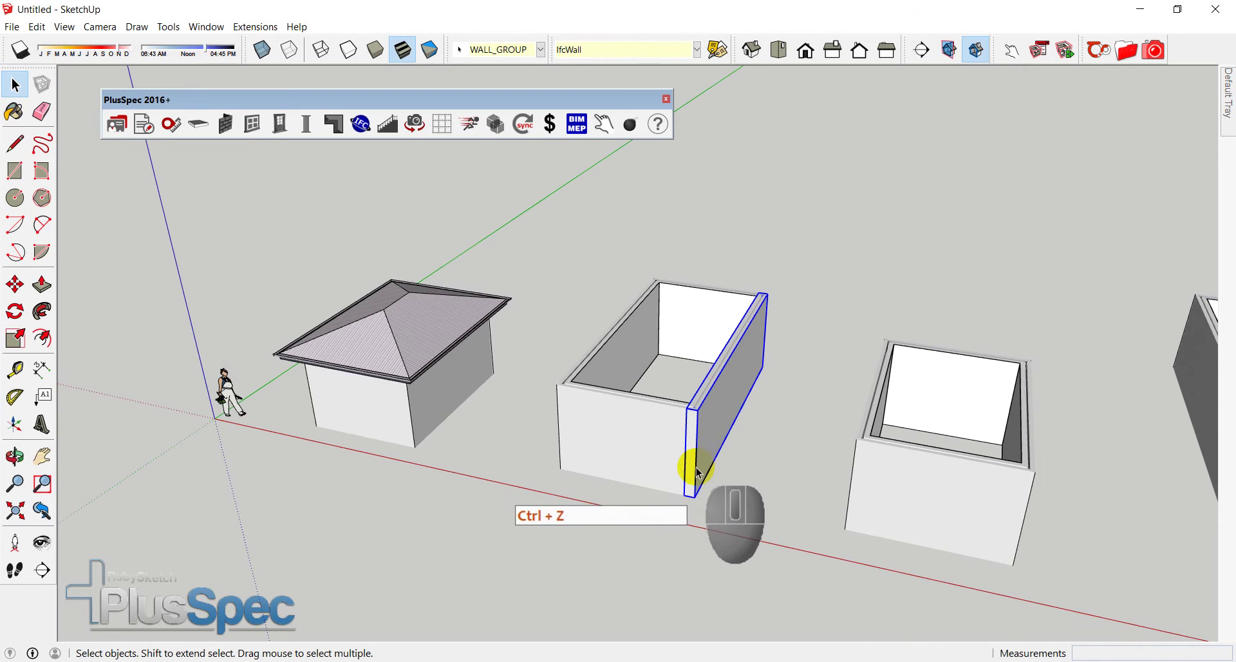
right_click(703, 406)
mouse_move(766, 359)
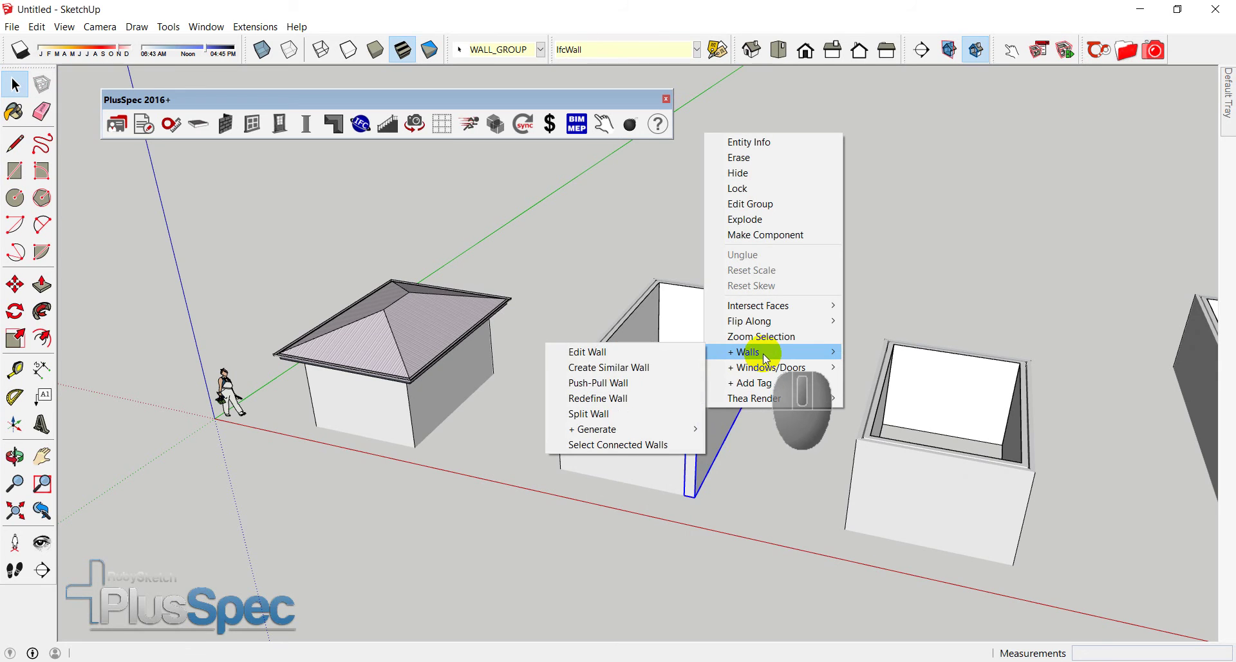
mouse_move(640, 427)
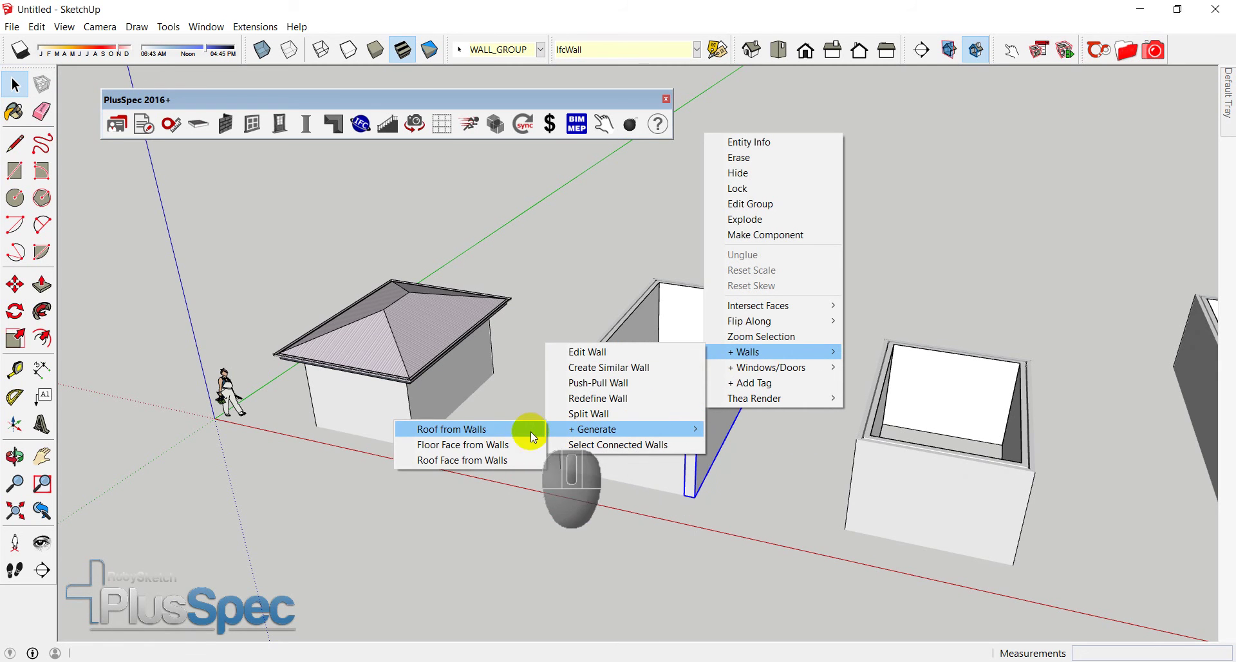
click(489, 432)
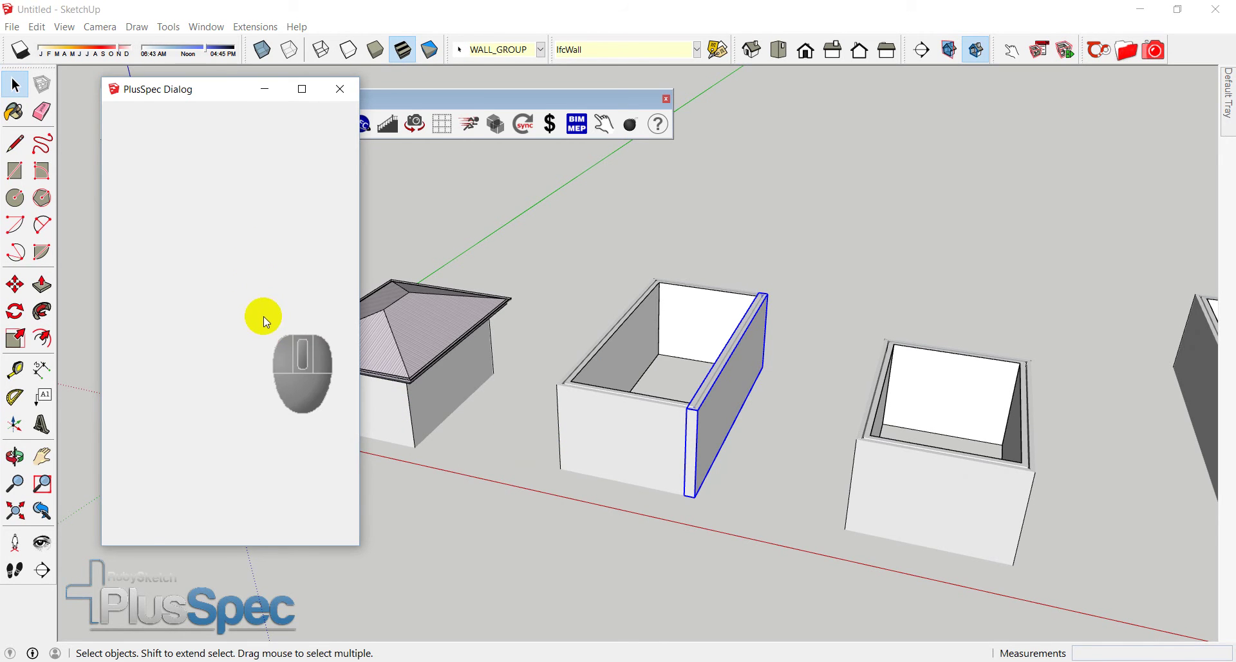
- Change the hip roof pitch from 20 to 45 degrees and submit it
double_click(215, 202)
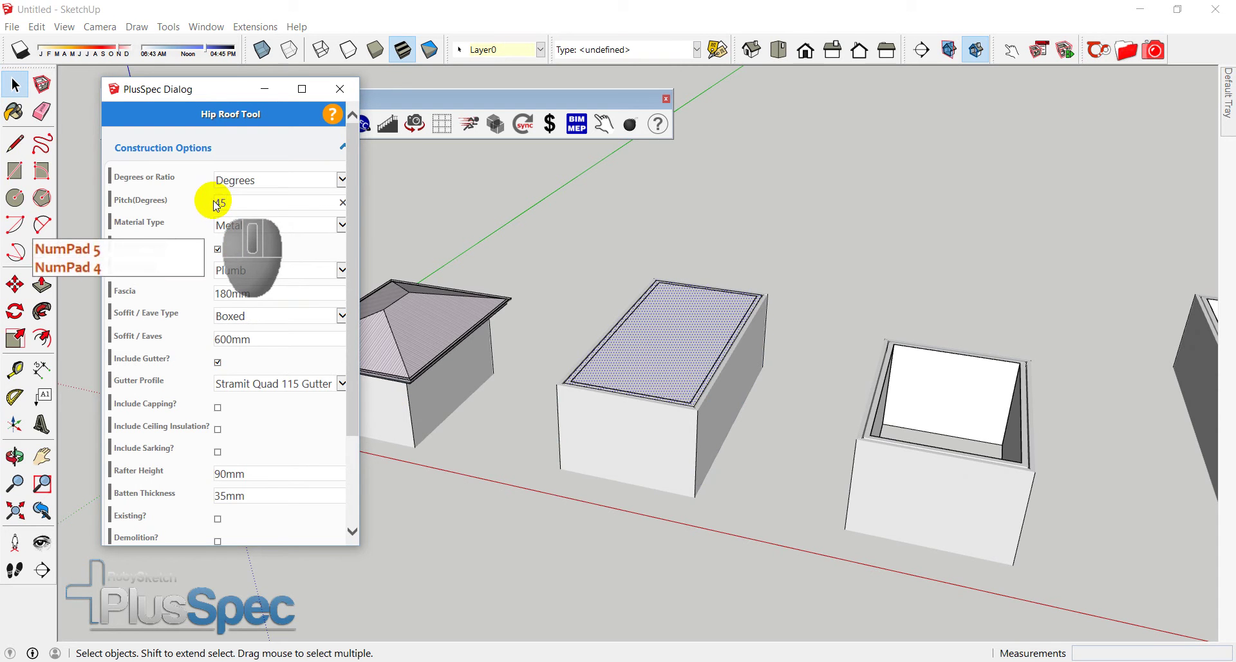
scroll(341, 258, down, 3)
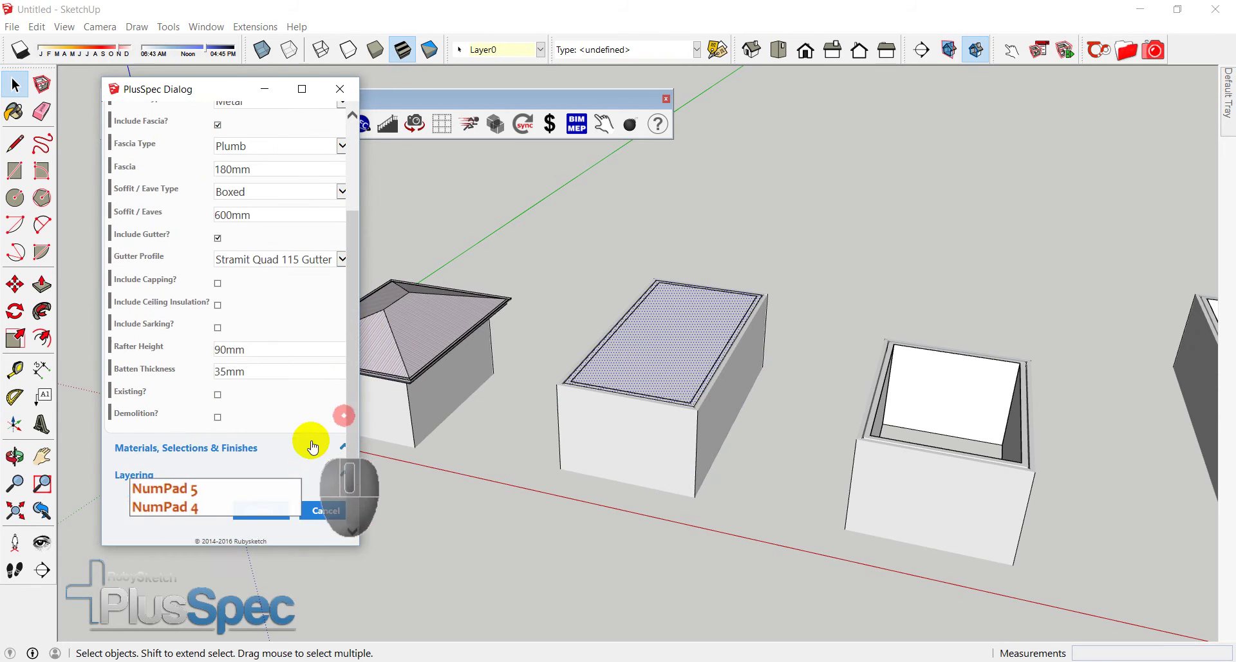
click(260, 509)
- Orbit around the middle house's new 45-degree roof, then zoom out and pan to show all houses
scroll(704, 420, up, 2)
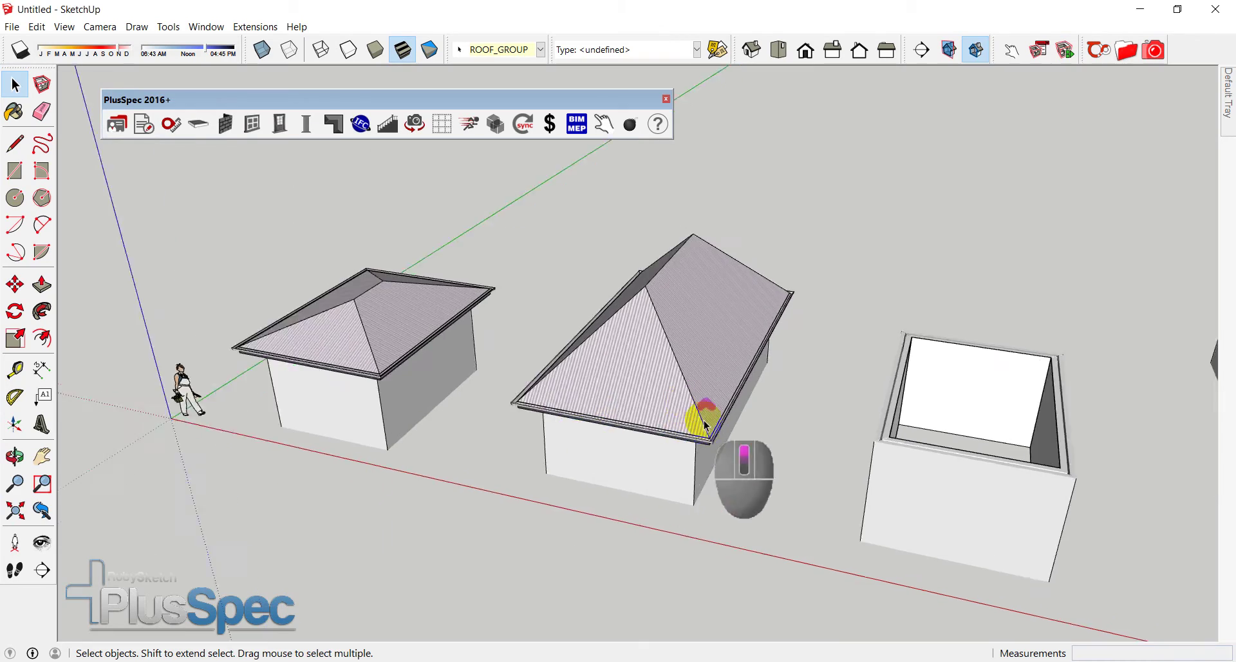
middle_drag(704, 419, 719, 357)
middle_drag(593, 323, 551, 345)
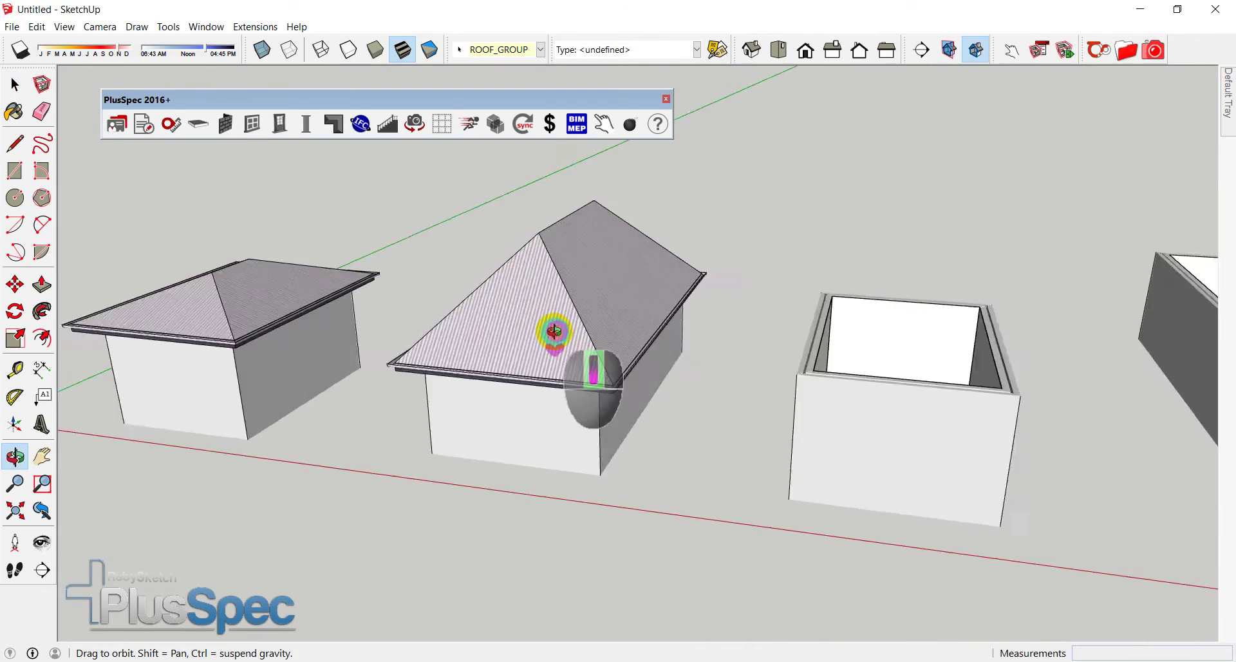
scroll(441, 350, down, 3)
shift+middle_drag(700, 400, 571, 378)
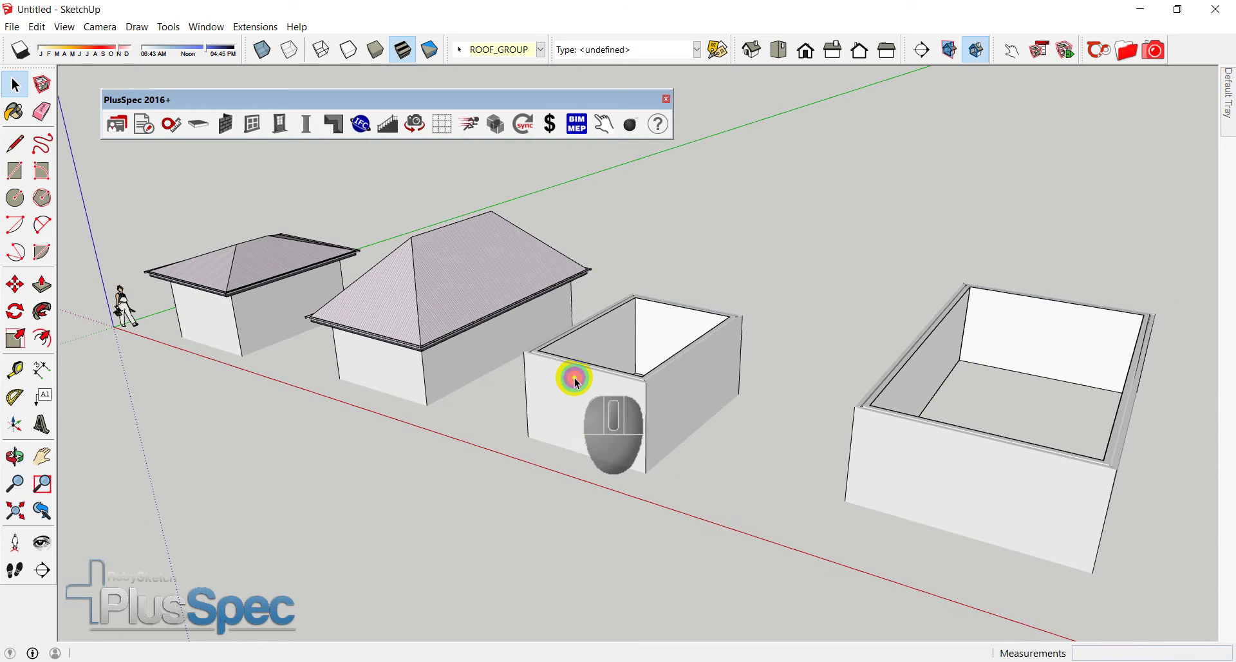
- Run + Walls > + Generate > Roof from Walls on the third building's walls
right_click(597, 389)
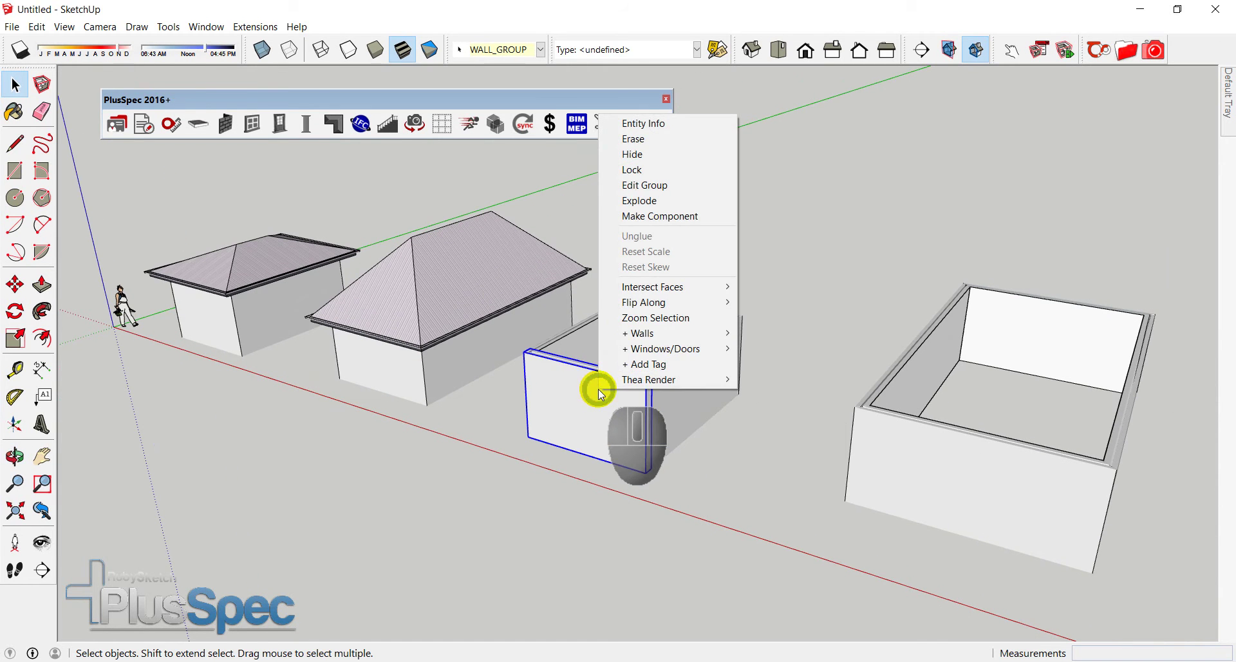
click(667, 338)
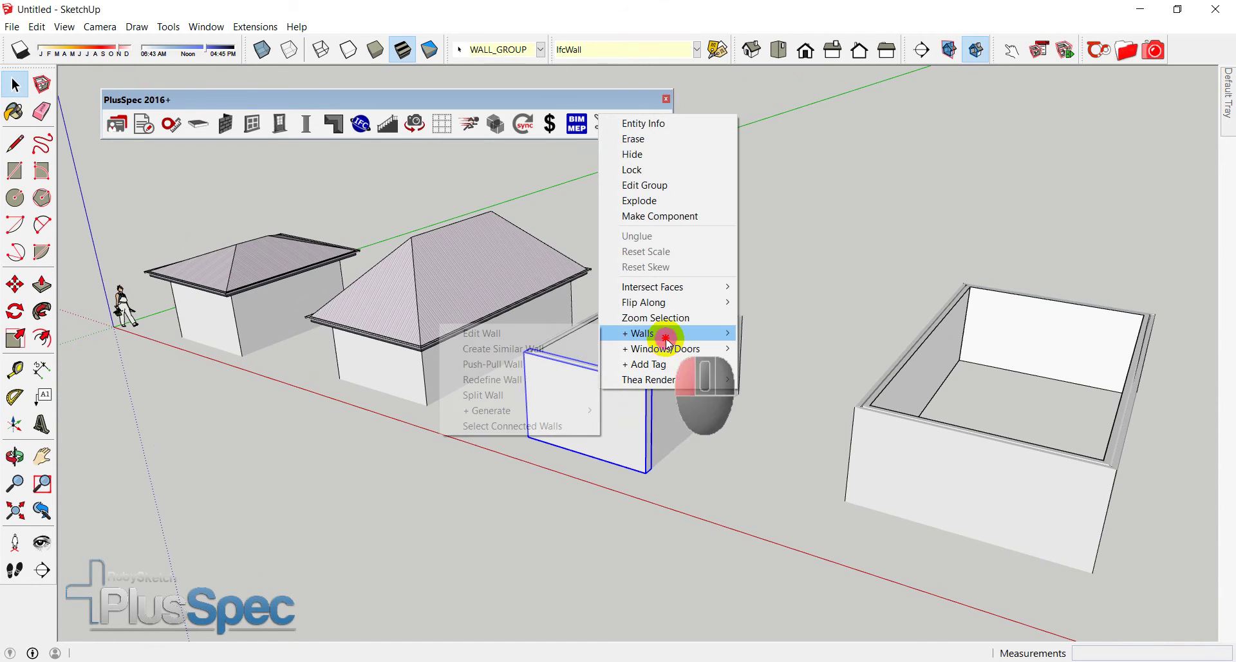
click(550, 411)
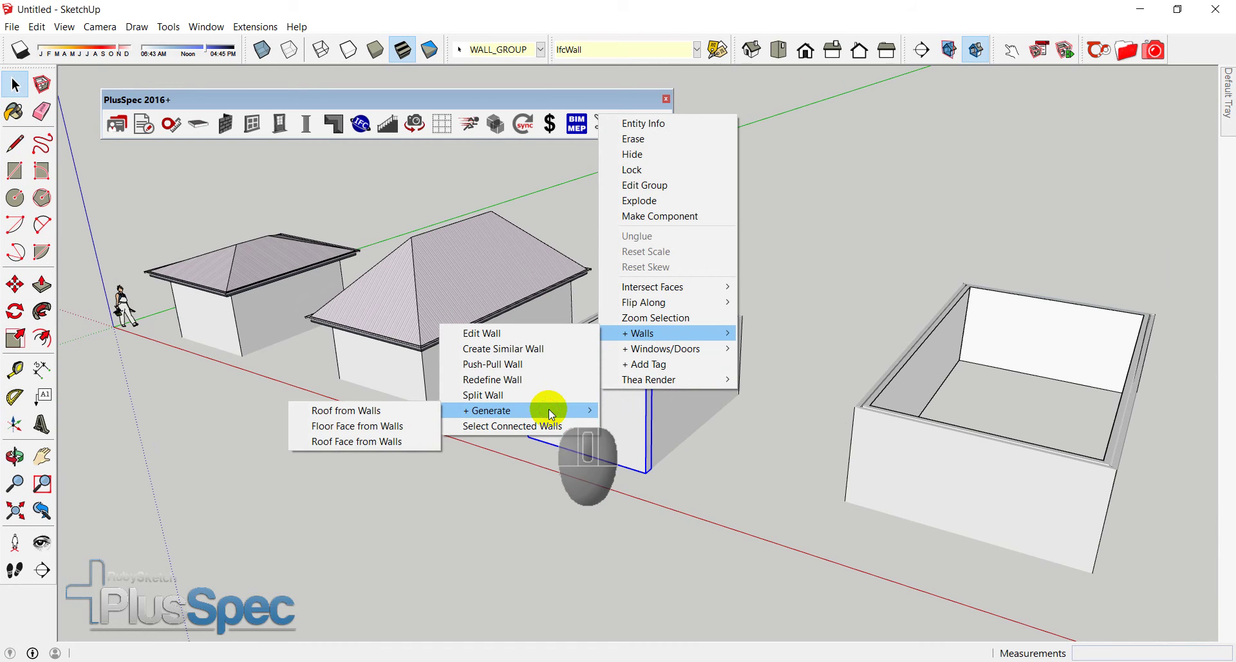
click(367, 412)
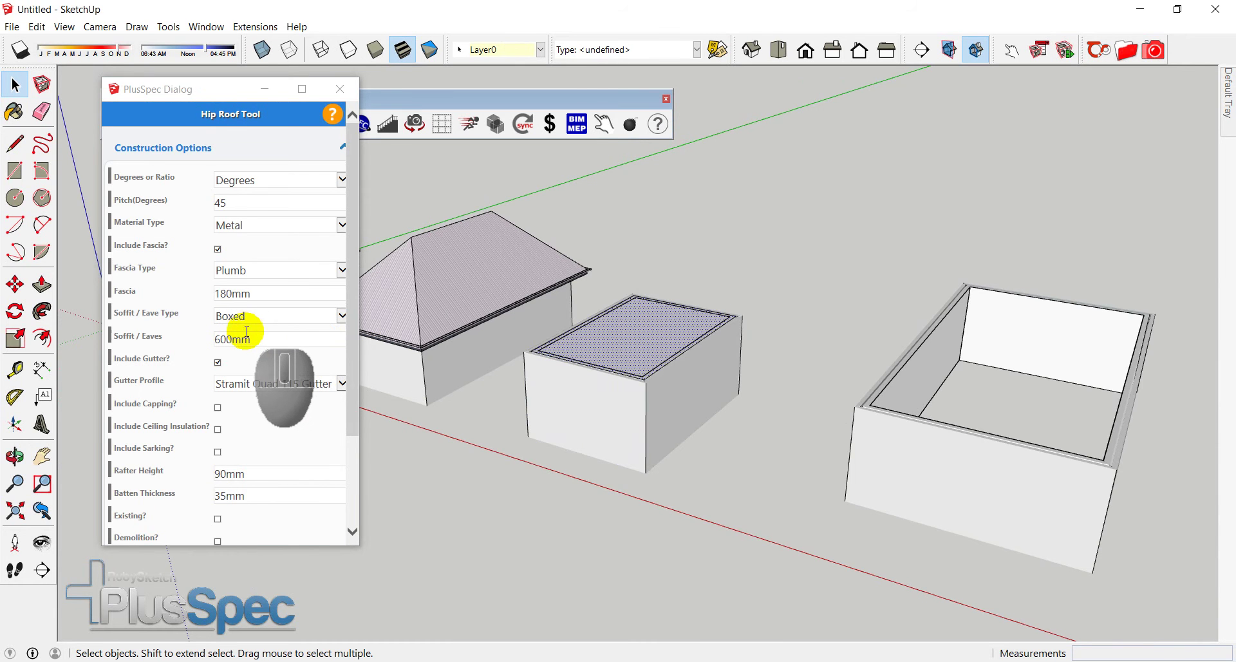
- Orbit and zoom in to inspect where a roof's eave and gutter meet the wall
scroll(406, 330, up, 5)
mouse_move(427, 339)
middle_down()
mouse_move(447, 348)
mouse_move(641, 231)
middle_up()
scroll(634, 238, up, 5)
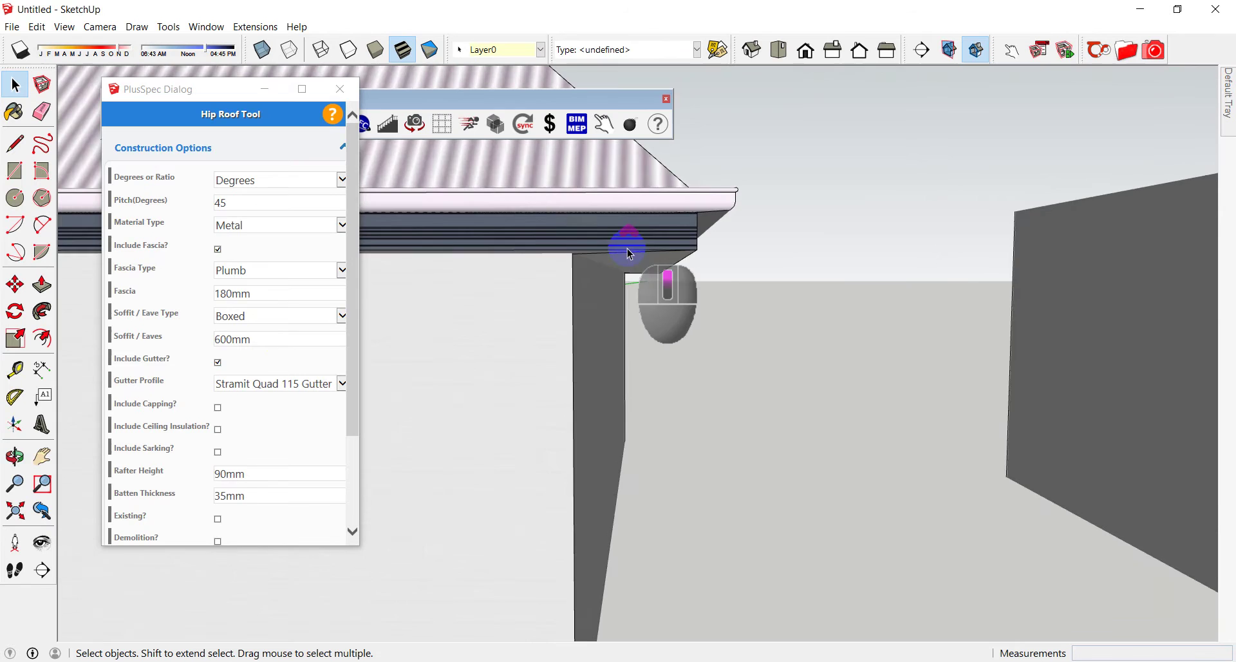
middle_drag(596, 268, 599, 227)
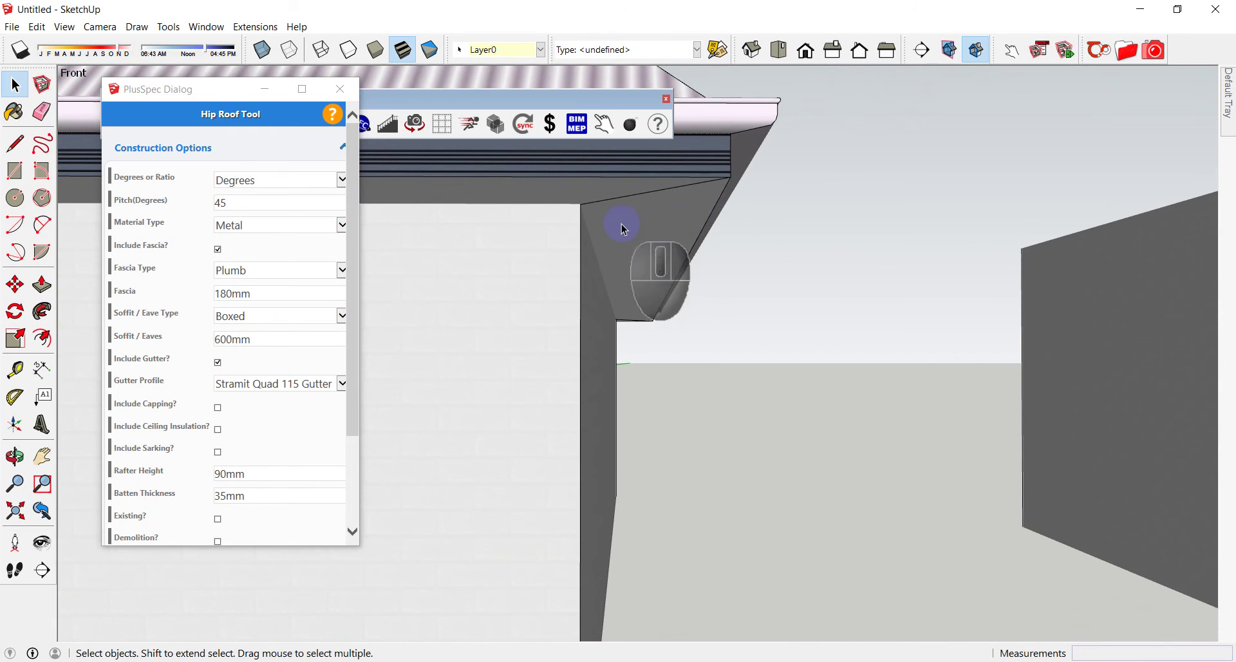
middle_drag(623, 223, 767, 378)
scroll(768, 378, up, 6)
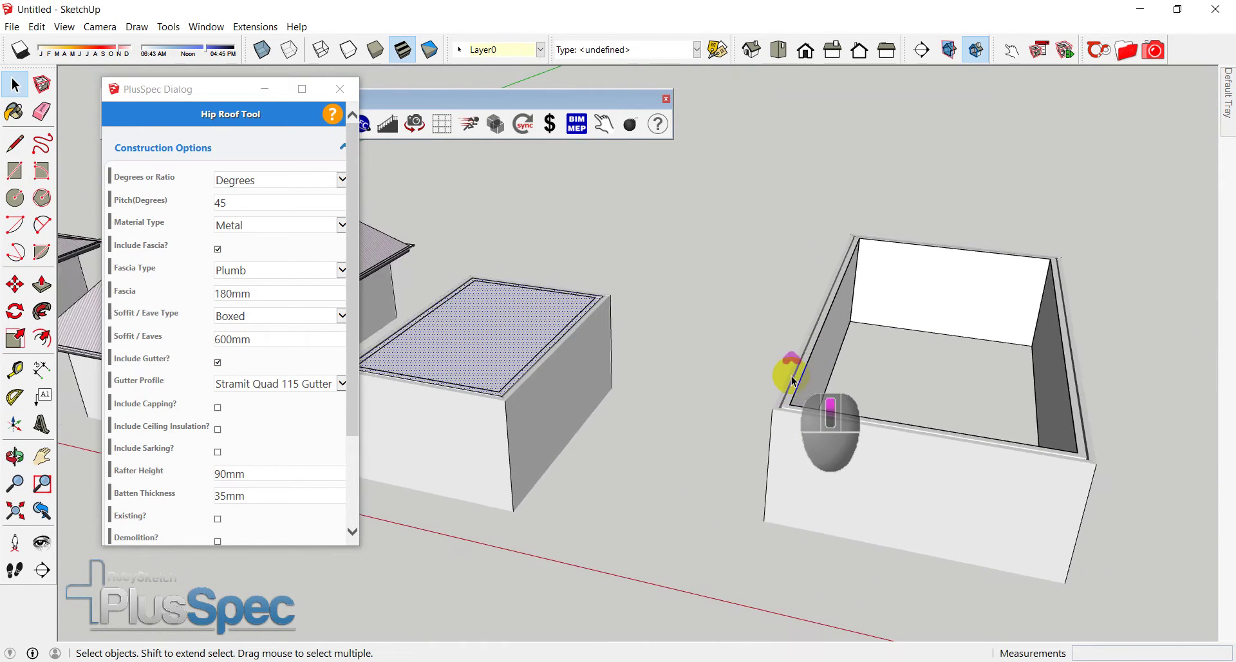
scroll(798, 386, up, 3)
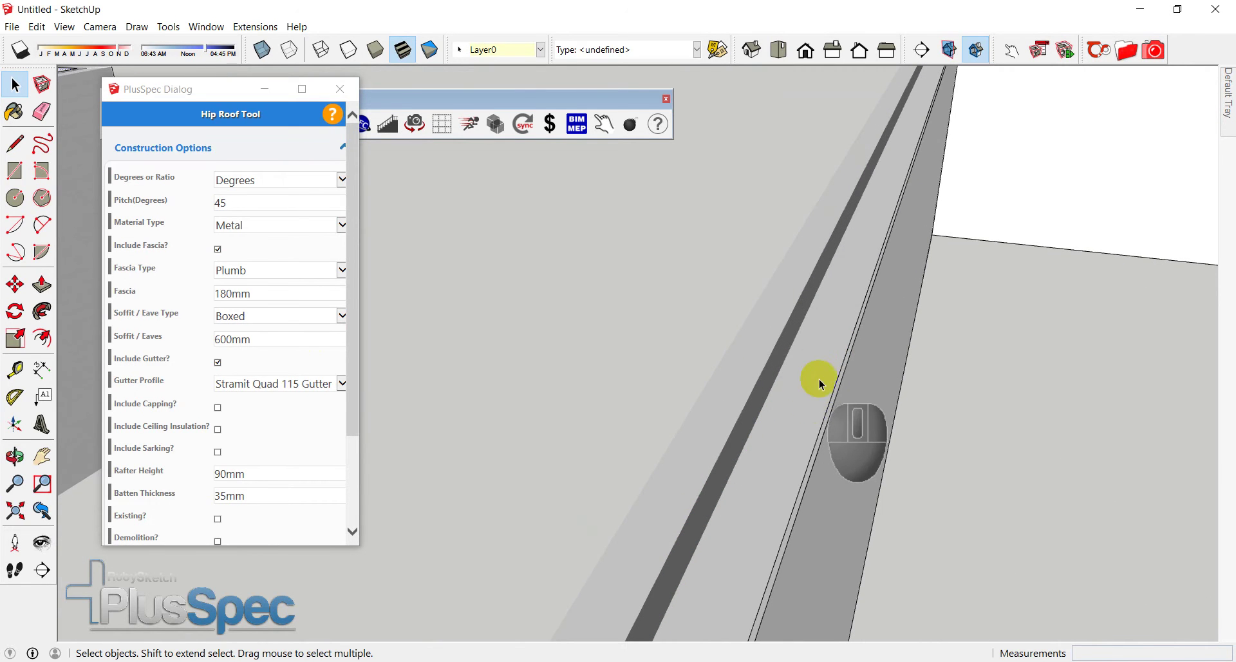
scroll(798, 421, down, 3)
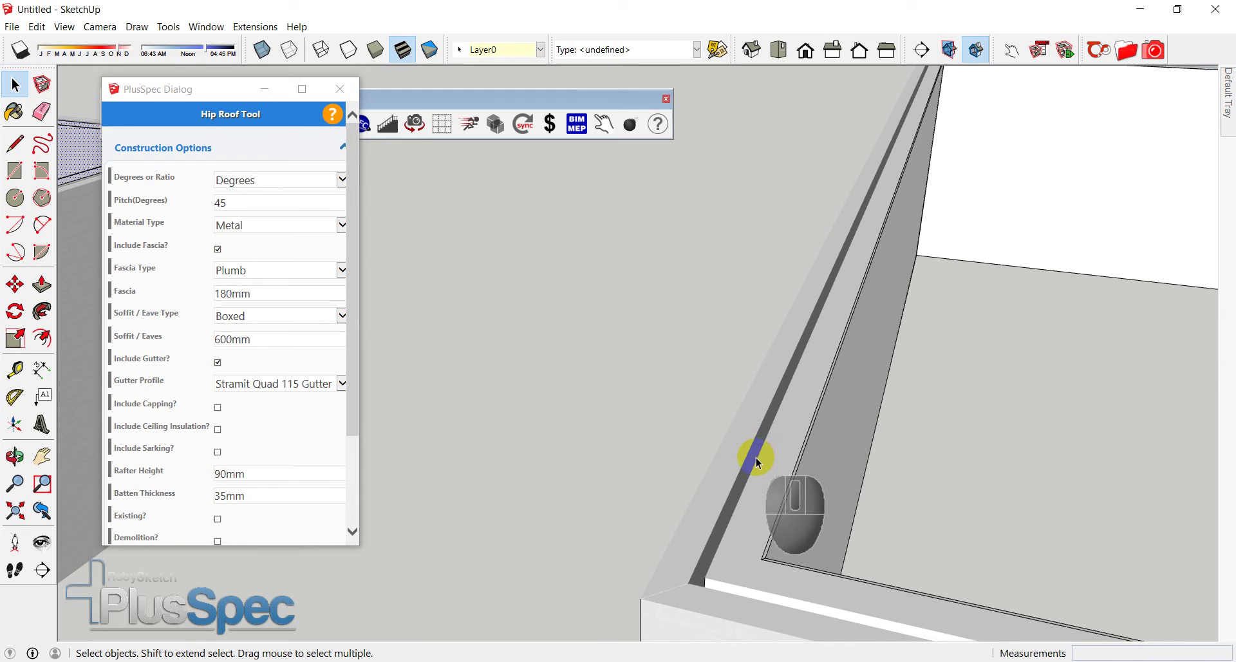
scroll(715, 450, down, 6)
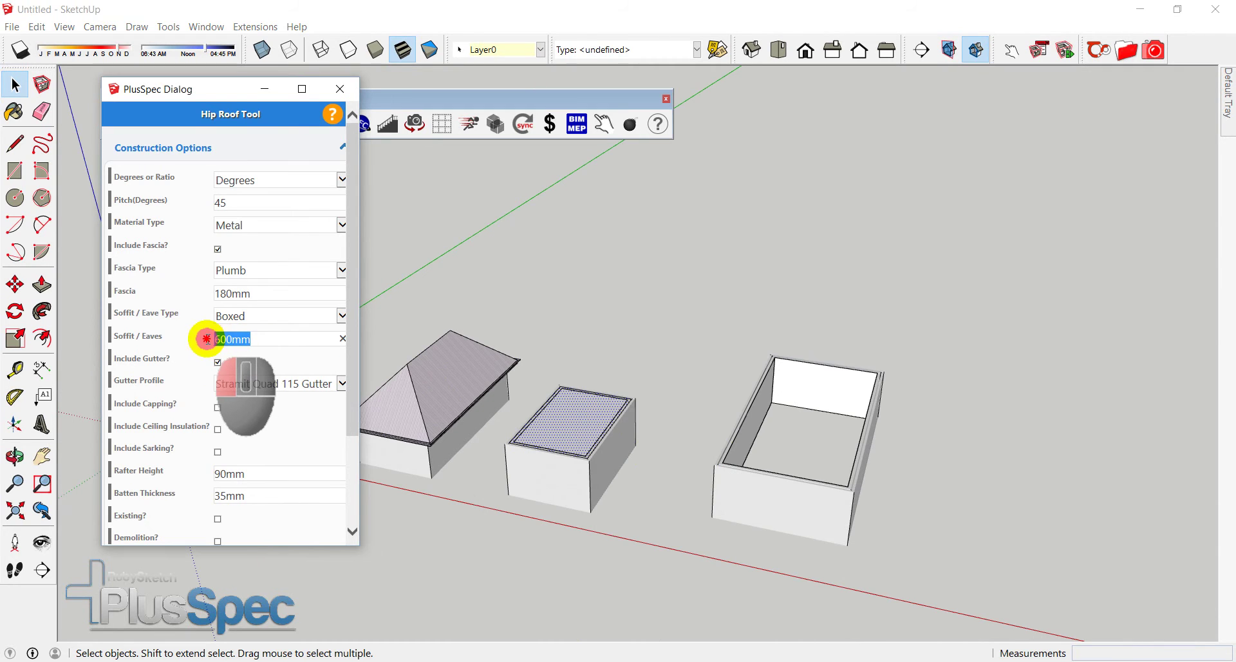
- Set 900 mm Raked eaves, keep Plumb fascia, and choose the Stramit Quad 125 Gutter (NSW)
double_click(225, 342)
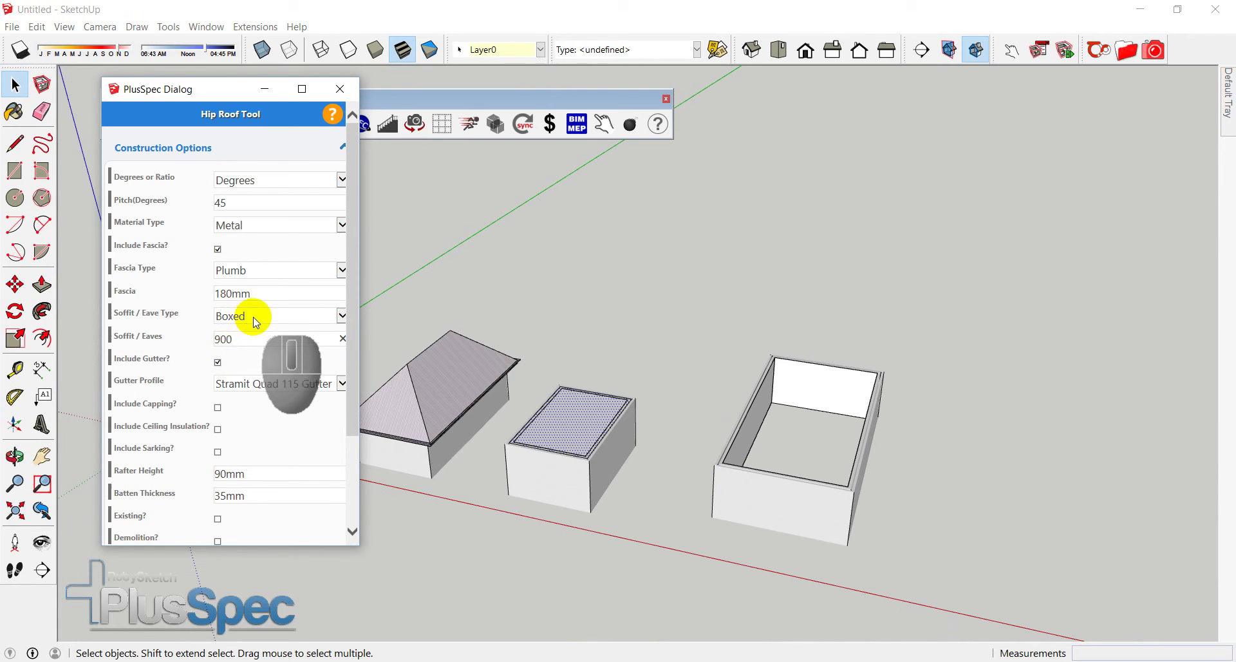
click(246, 331)
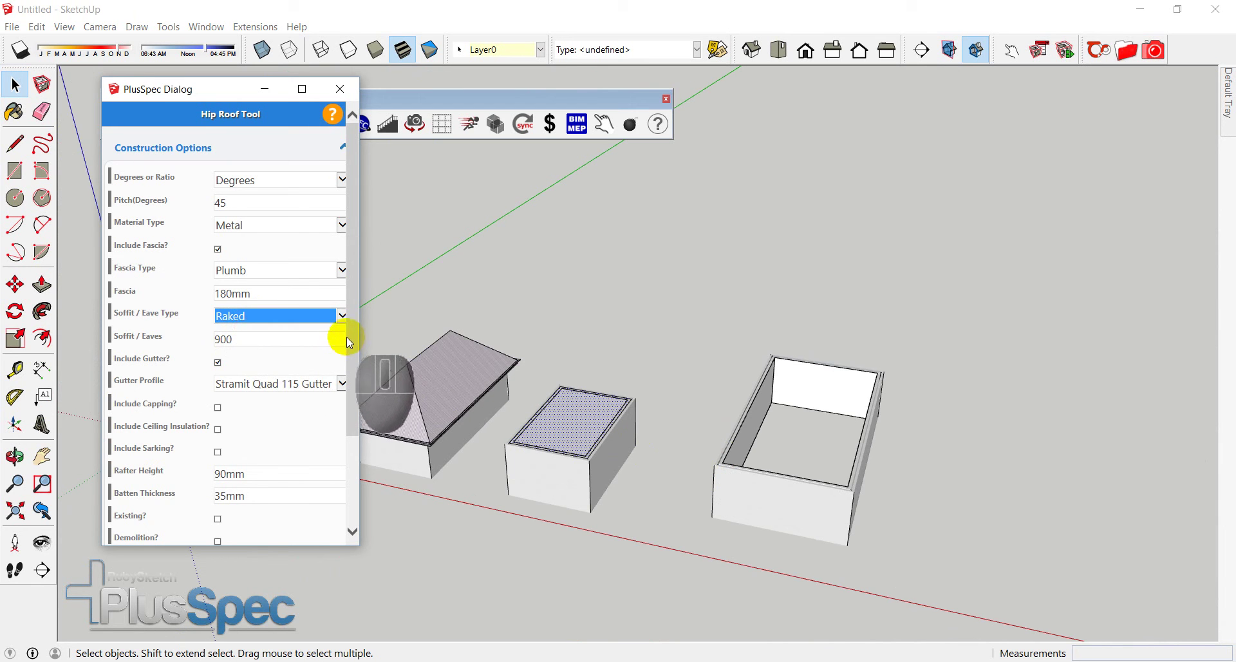
click(336, 279)
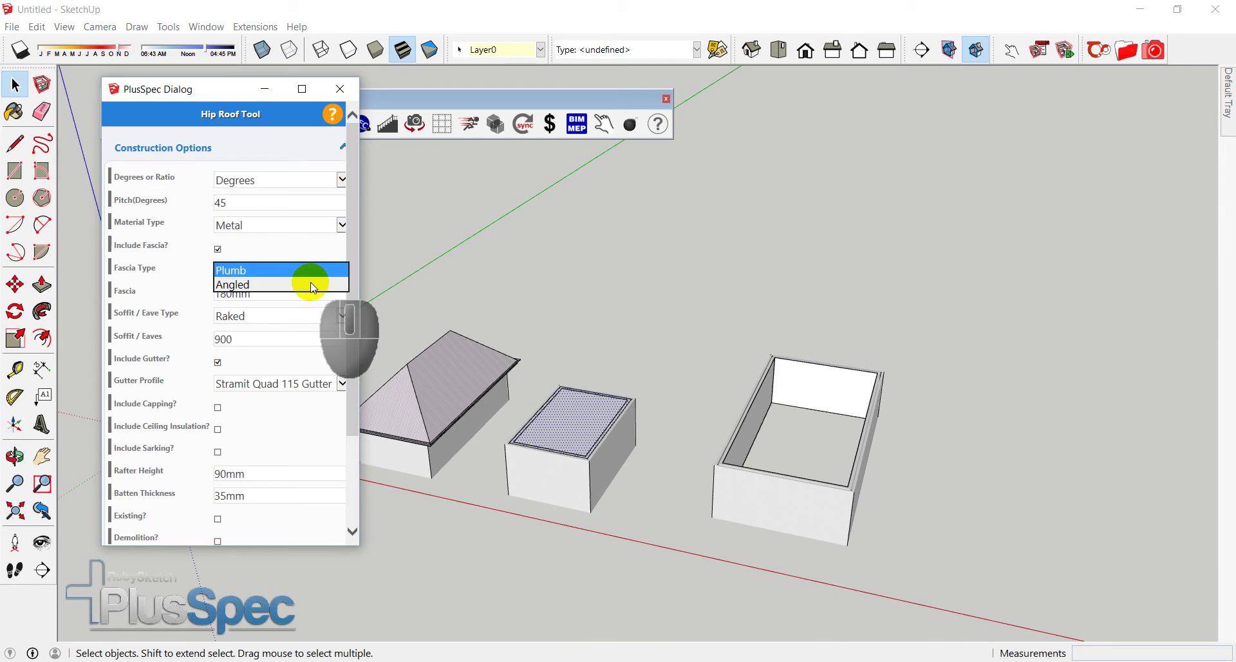
click(311, 274)
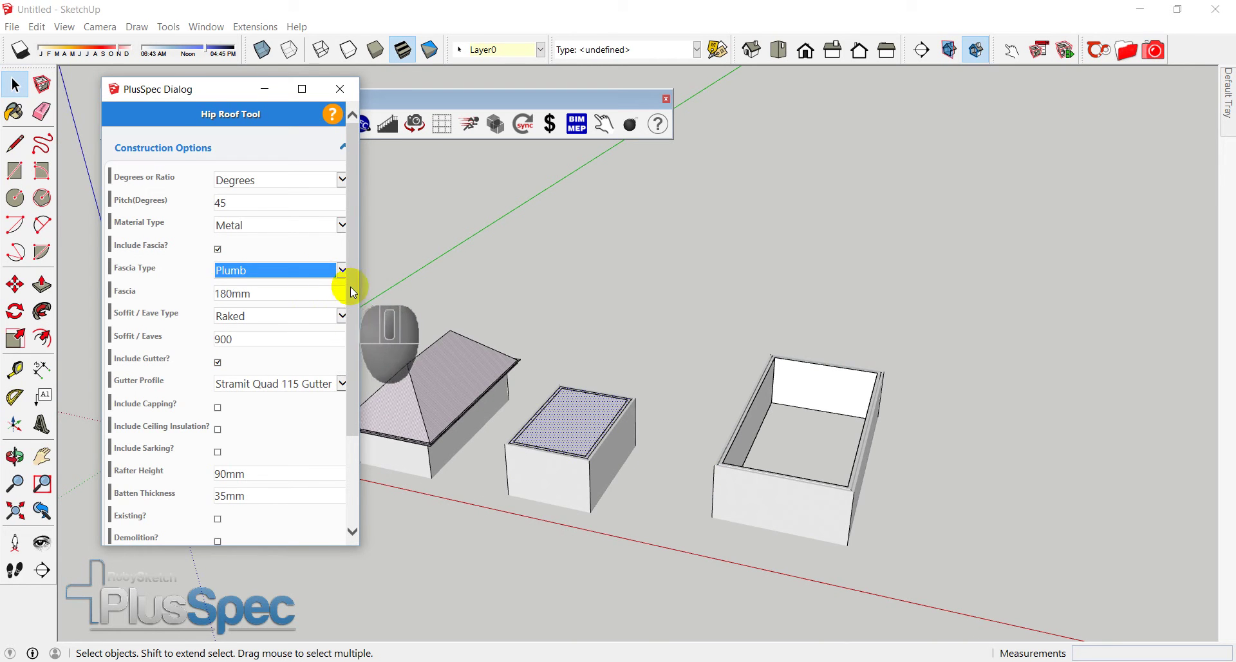
drag(353, 293, 357, 386)
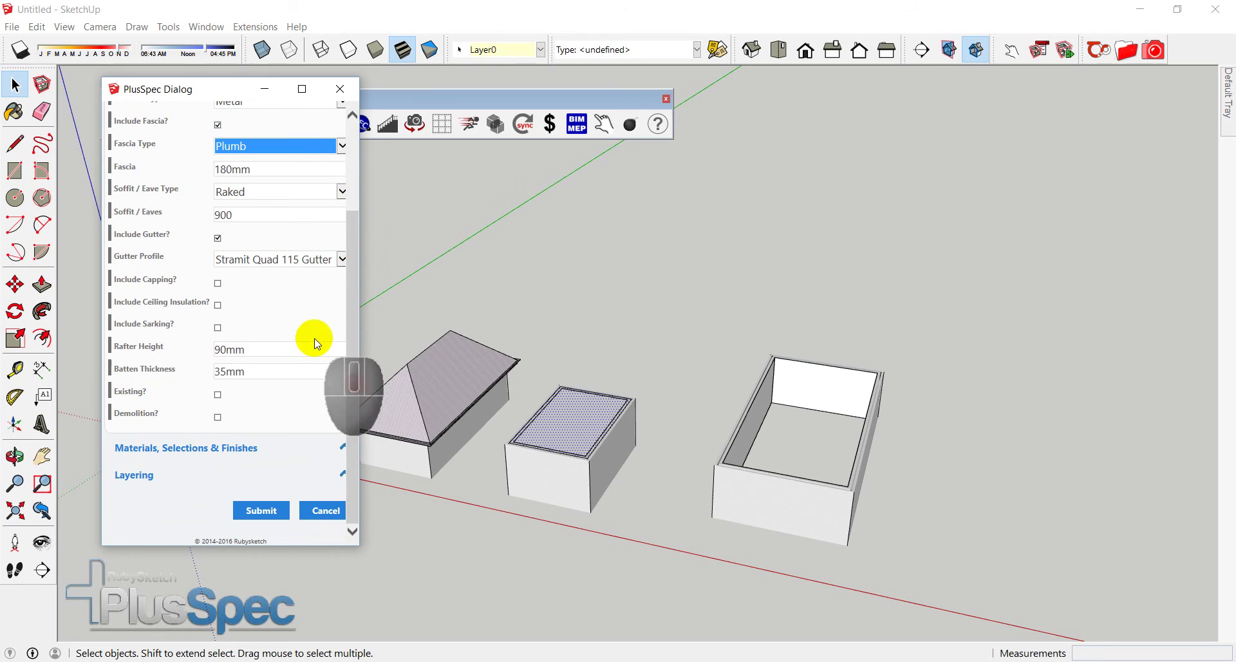
click(265, 269)
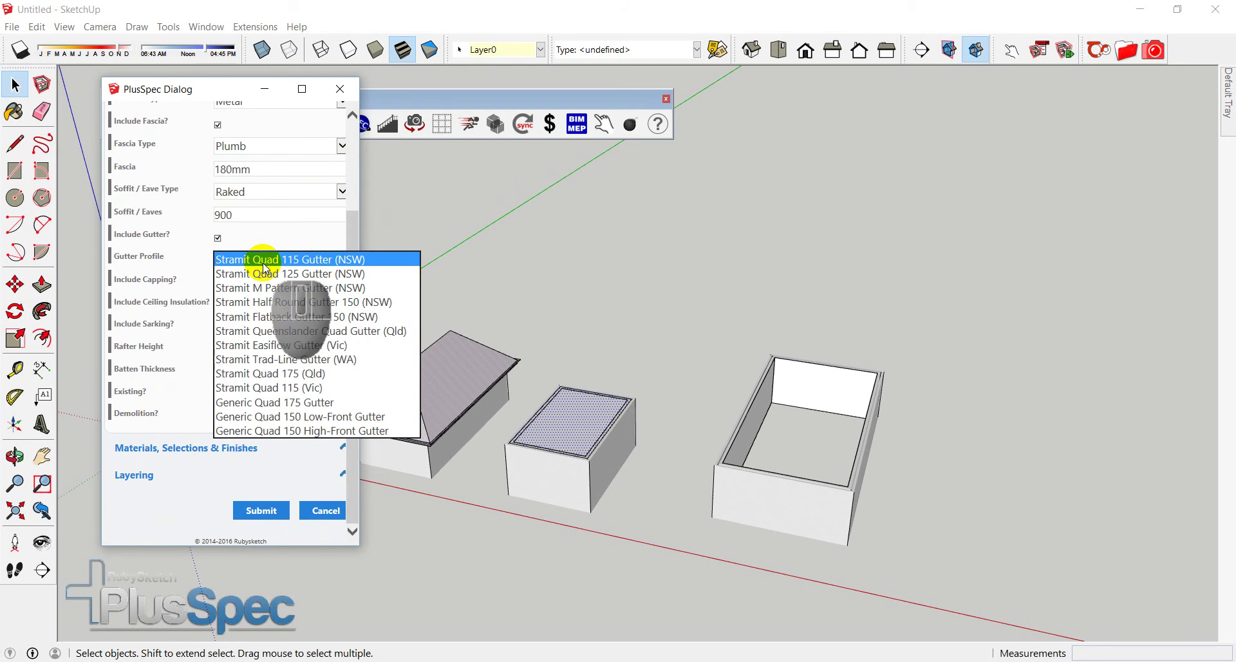
click(267, 274)
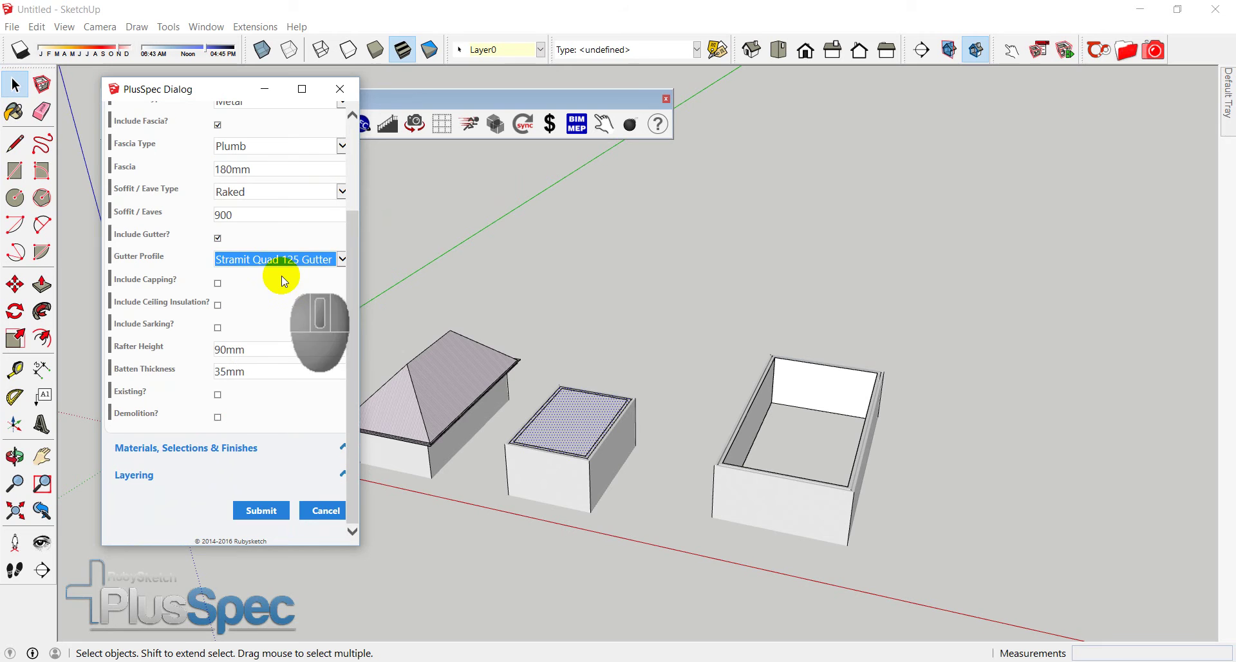
click(351, 336)
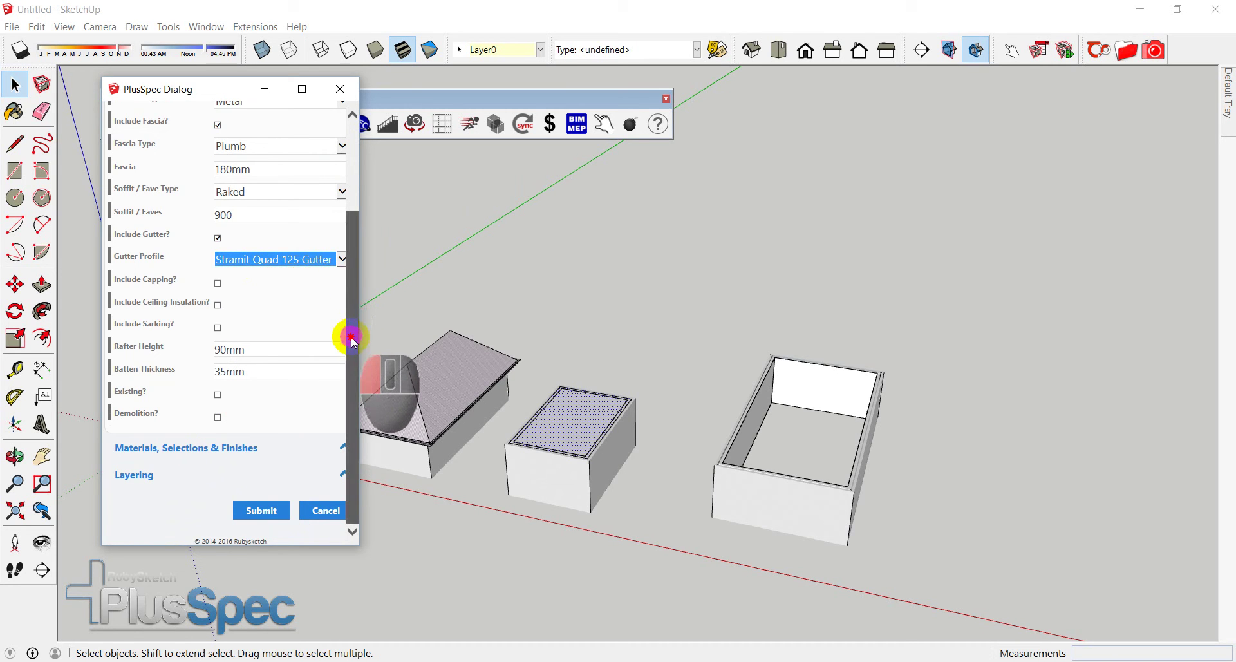
click(261, 510)
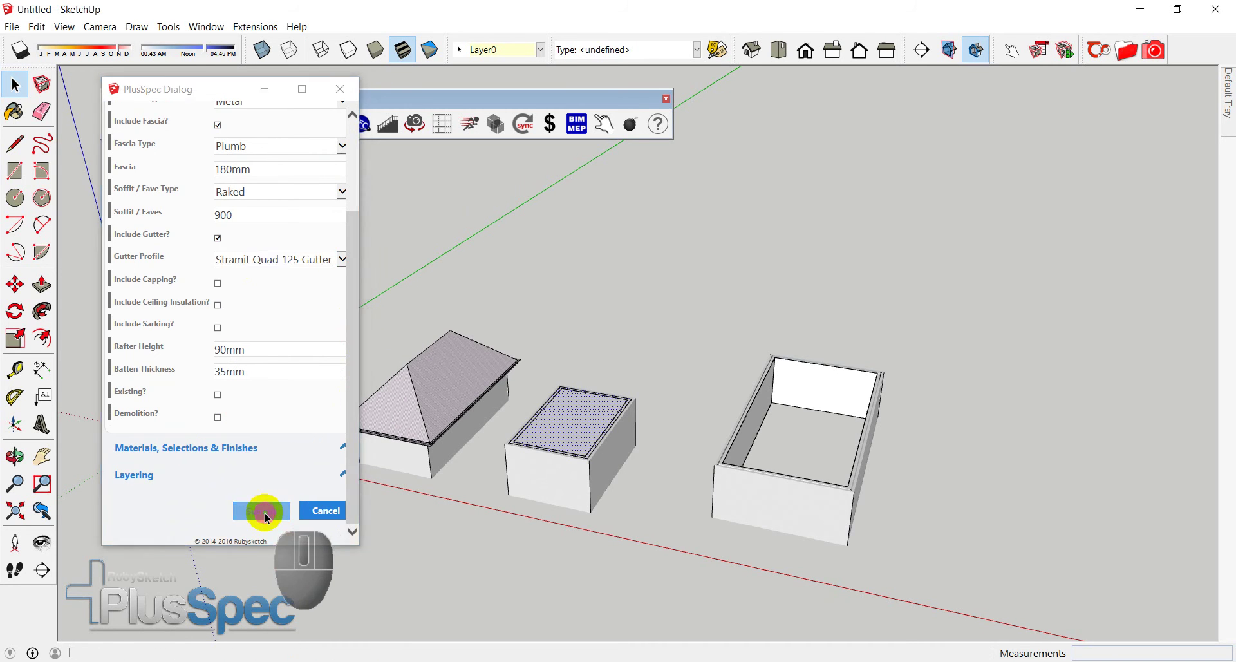
scroll(559, 463, up, 2)
middle_drag(560, 463, 729, 251)
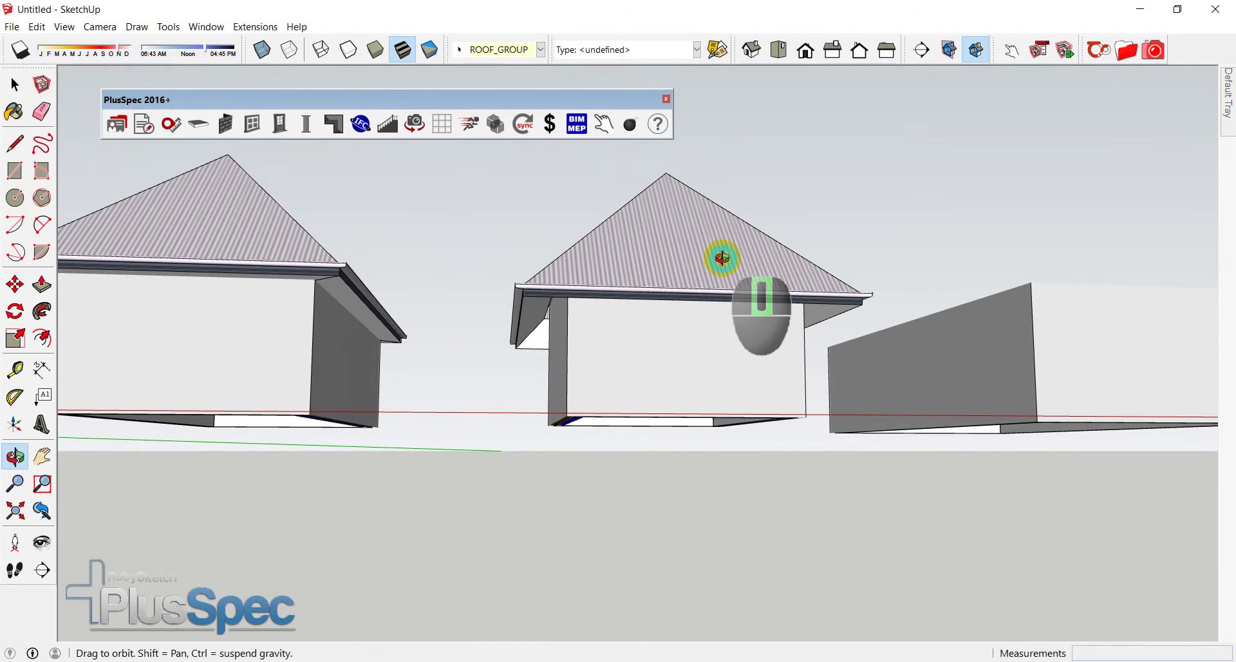
middle_drag(722, 258, 715, 270)
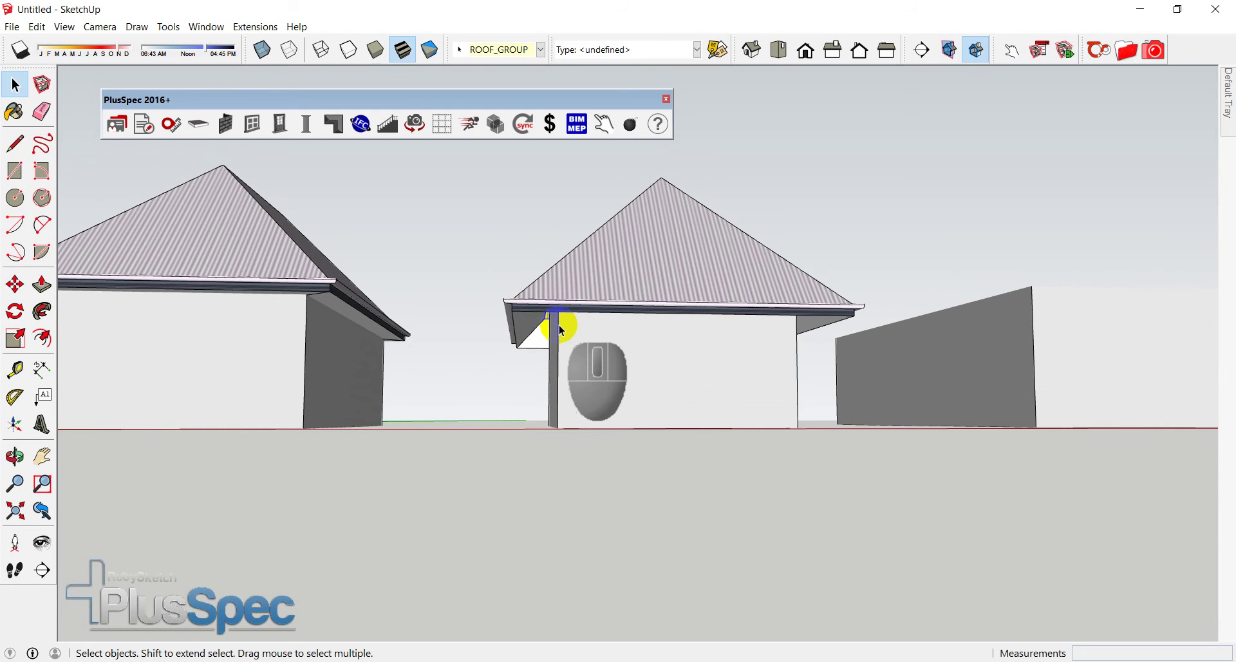
middle_drag(649, 326, 624, 298)
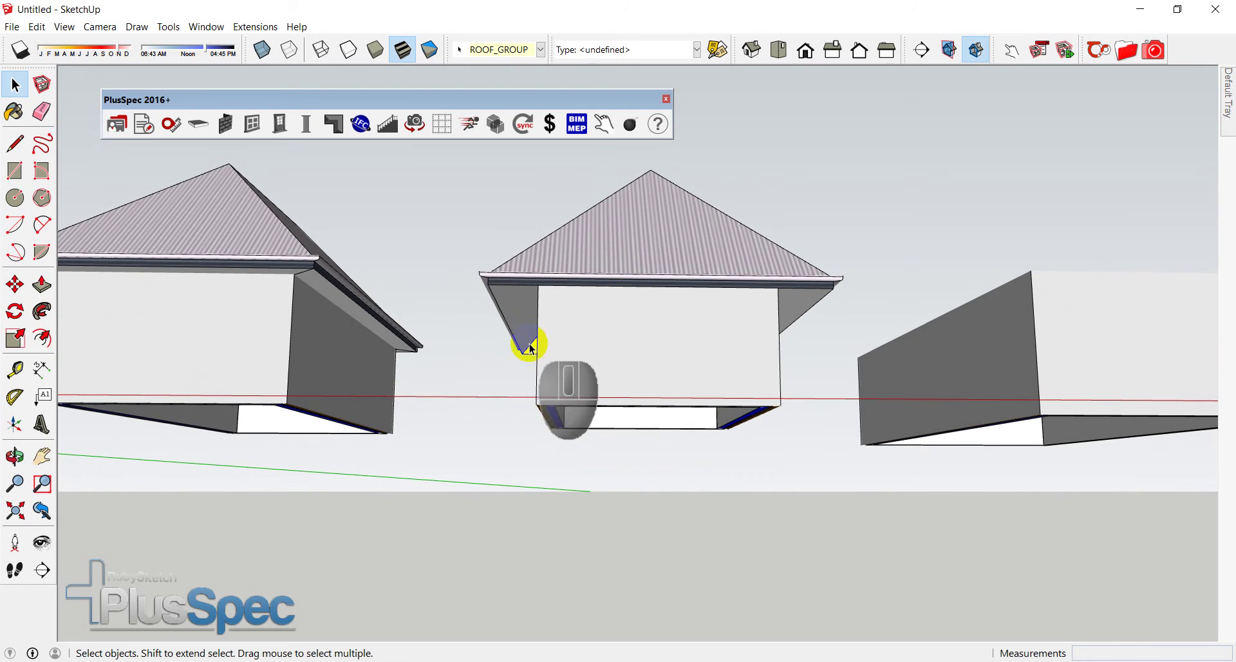
scroll(331, 291, up, 5)
scroll(331, 295, down, 5)
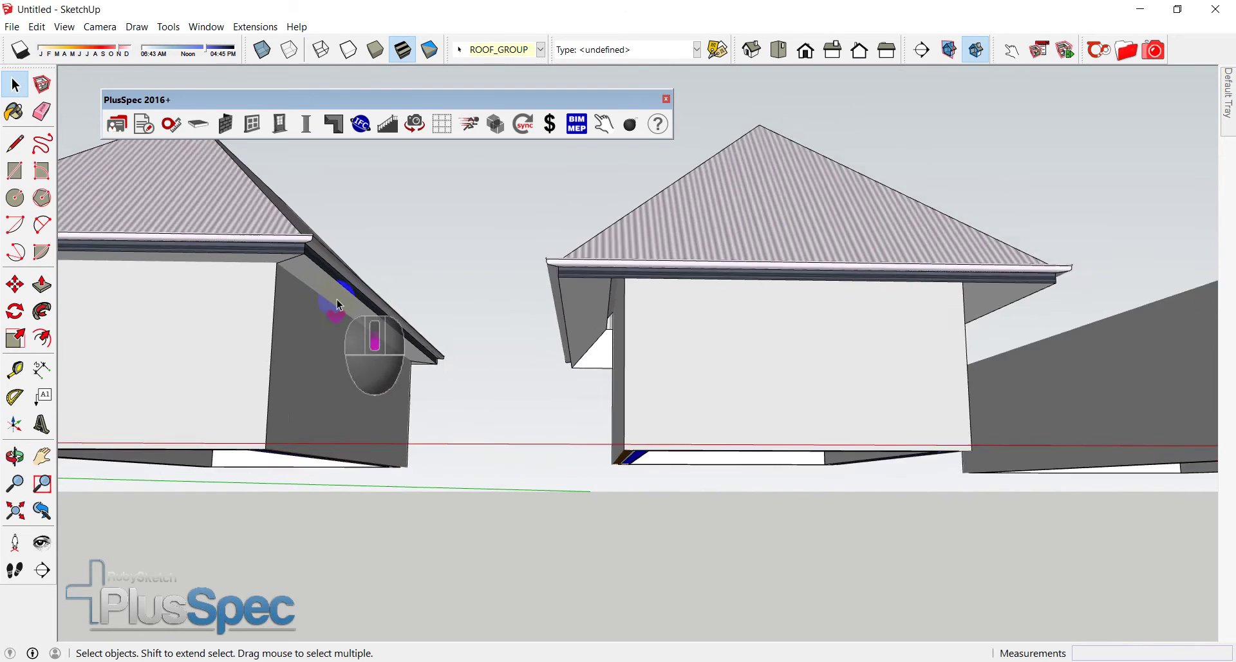
middle_drag(470, 298, 408, 436)
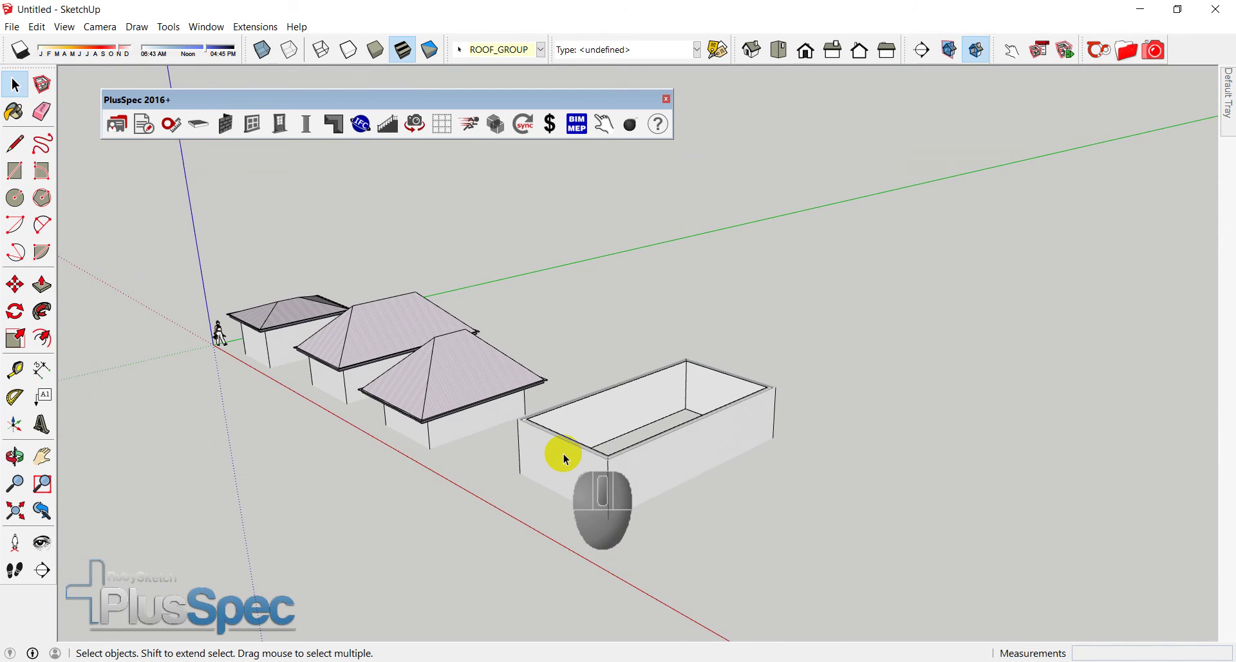
scroll(563, 454, up, 2)
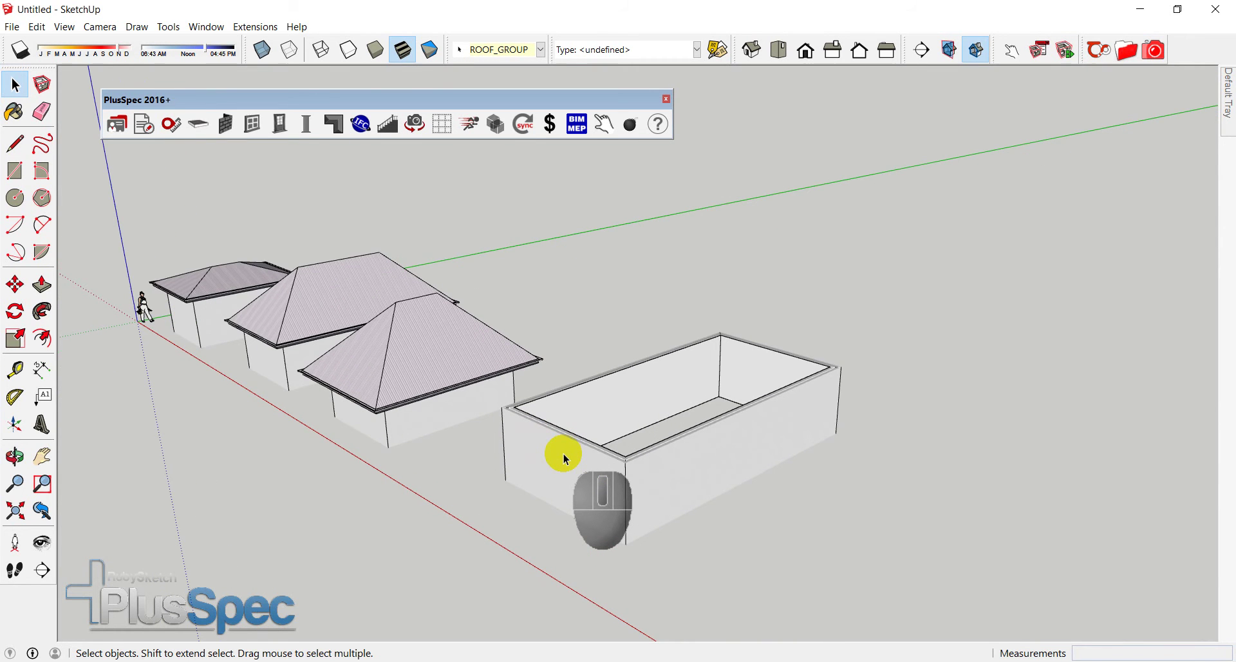
- Run + Walls > + Generate > Roof from Walls on the fourth building's wall group
right_click(686, 457)
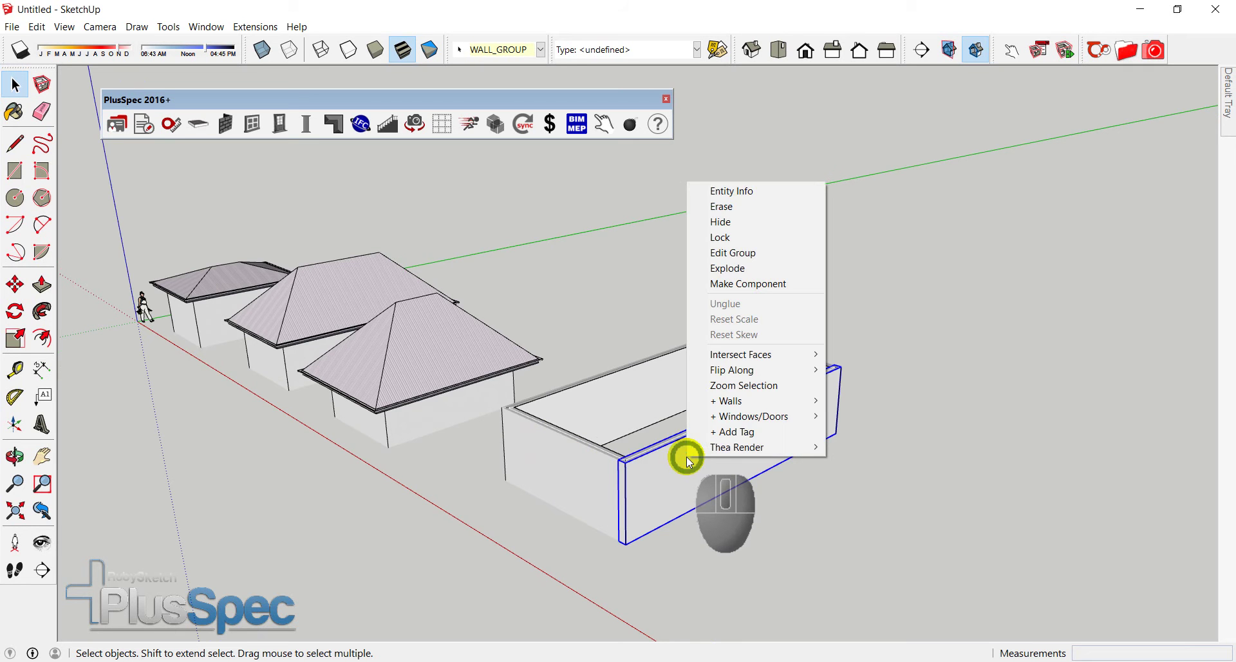
click(726, 407)
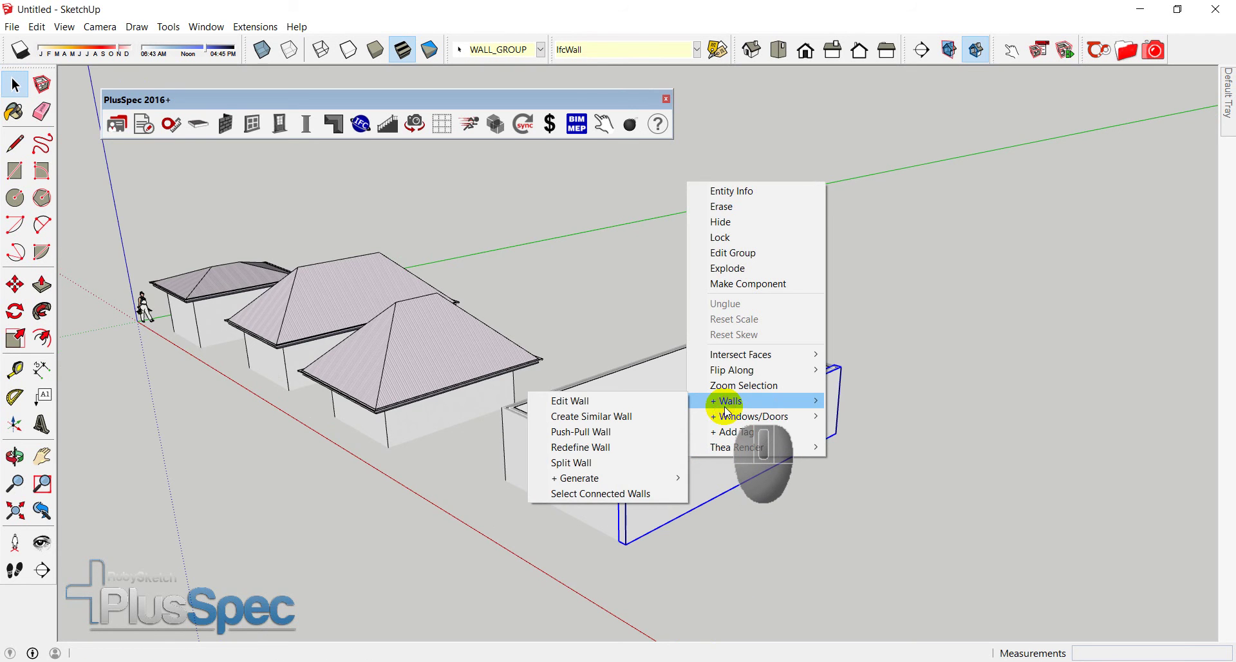
click(633, 478)
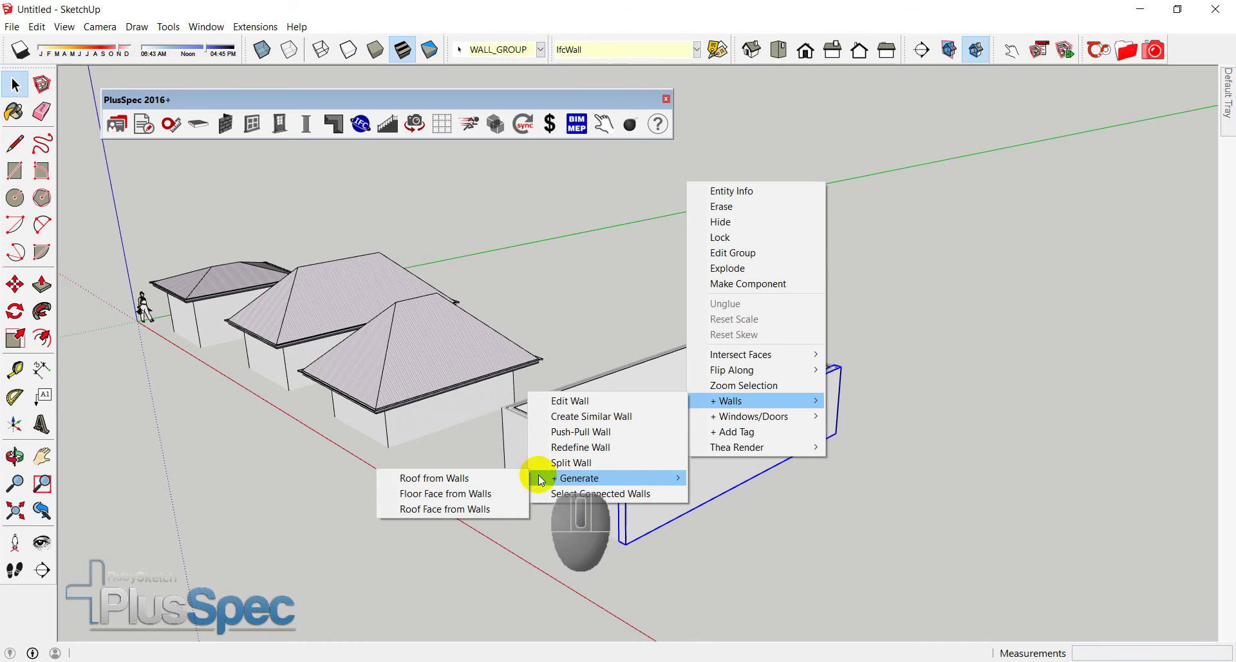
click(511, 480)
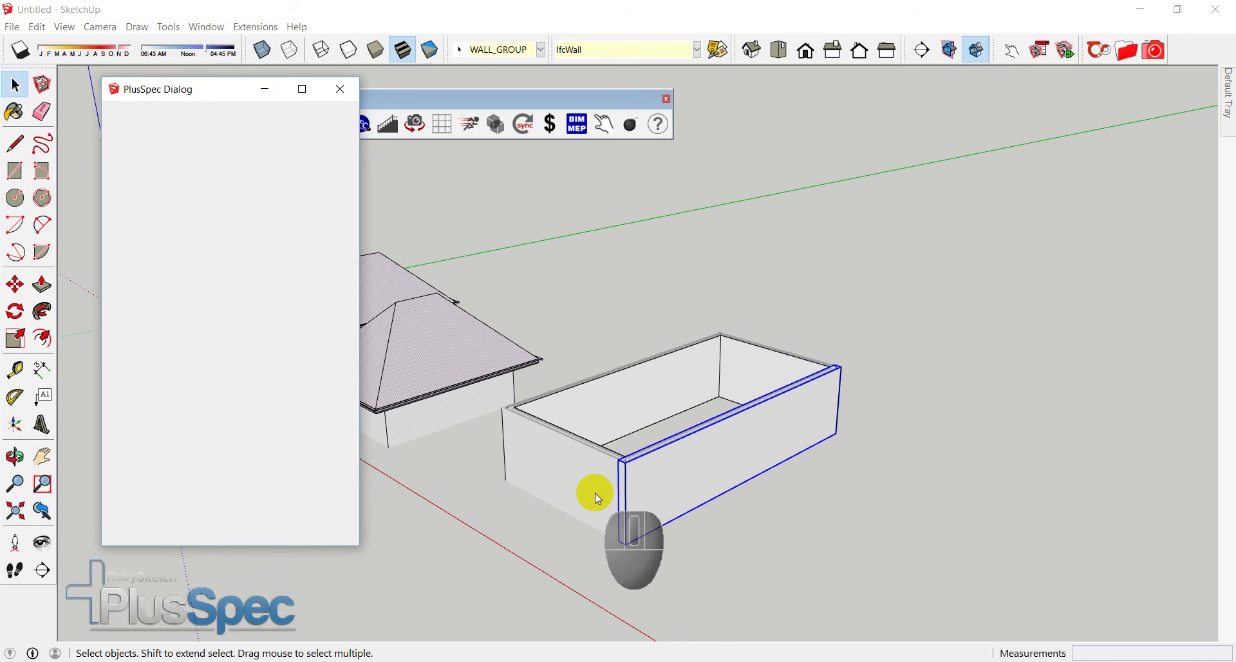
- Inspect the fourth box's flat roof outline and select its front edge
scroll(611, 455, up, 3)
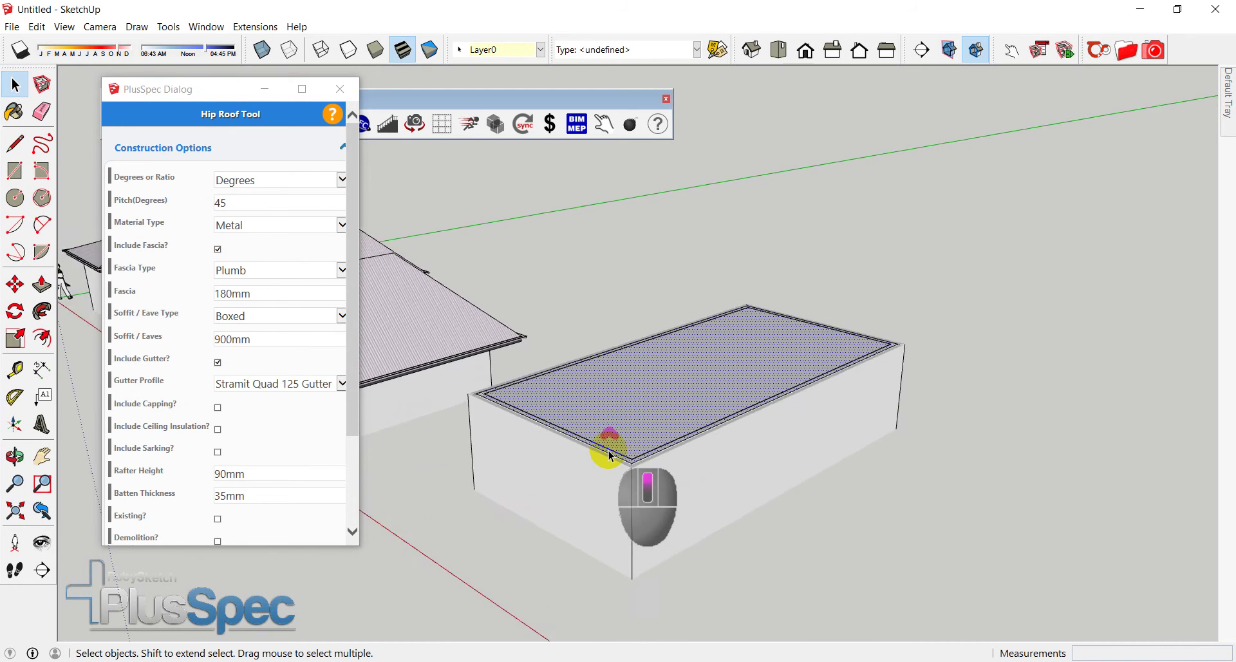
scroll(610, 456, up, 4)
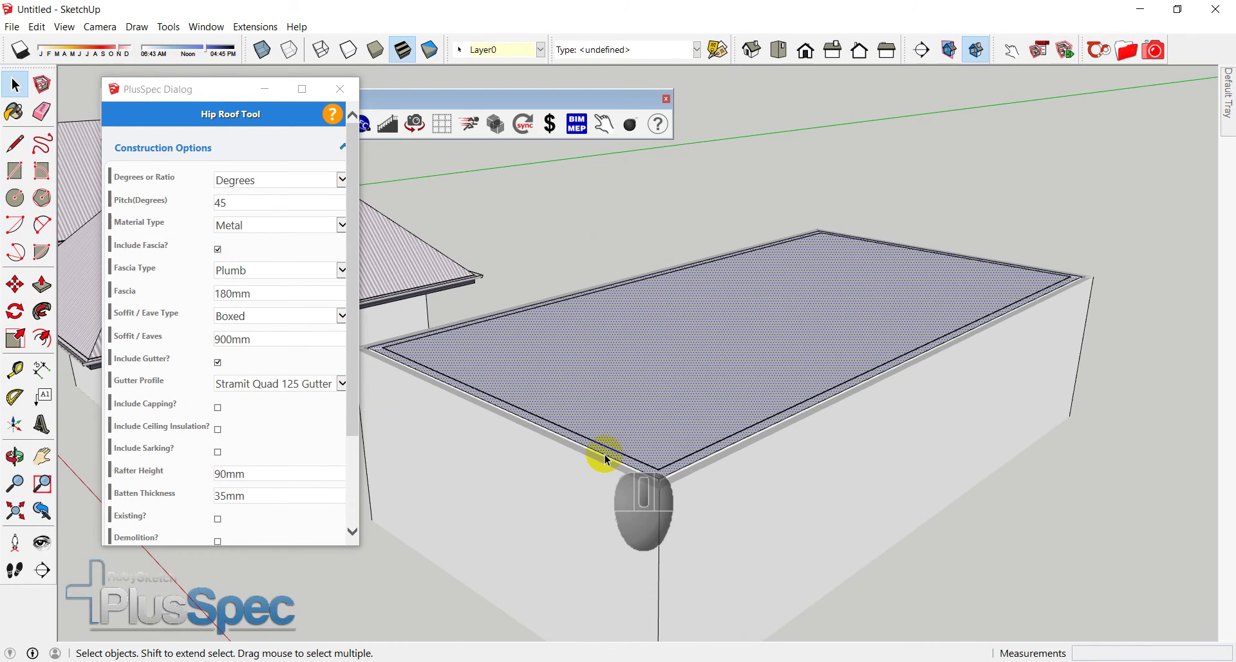
middle_drag(635, 442, 778, 361)
scroll(740, 360, up, 5)
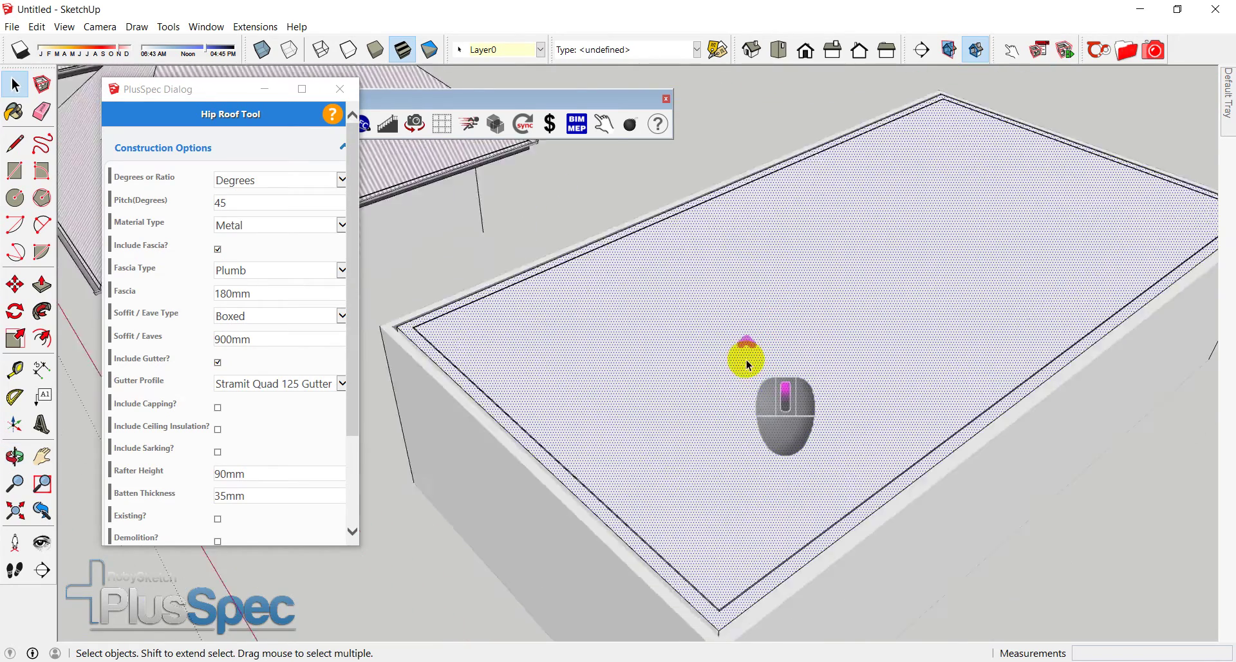
scroll(712, 420, down, 5)
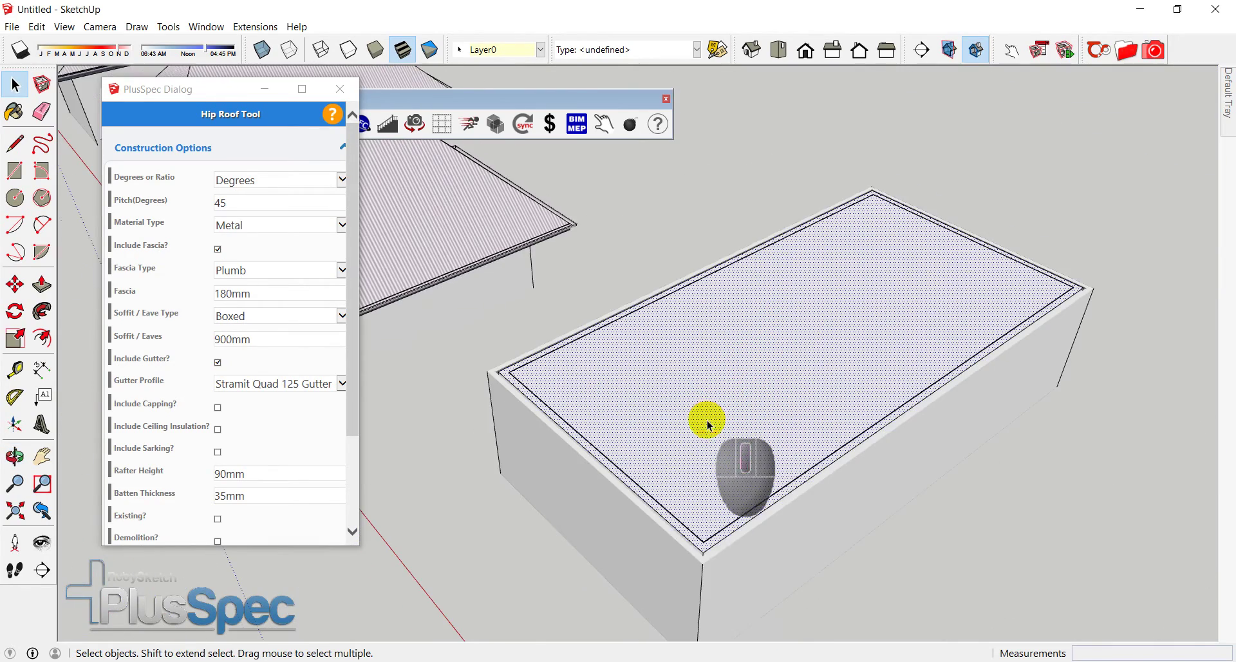
click(640, 498)
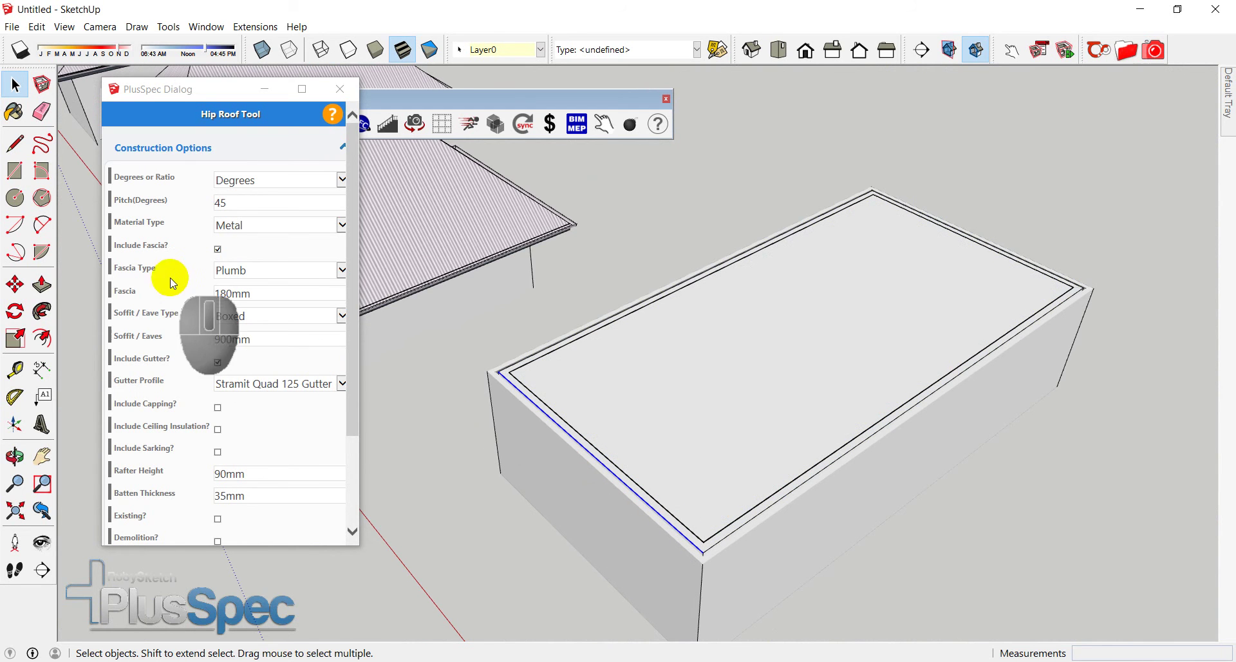
- Move the roof outline's selected front edge 1500 mm outward
click(16, 283)
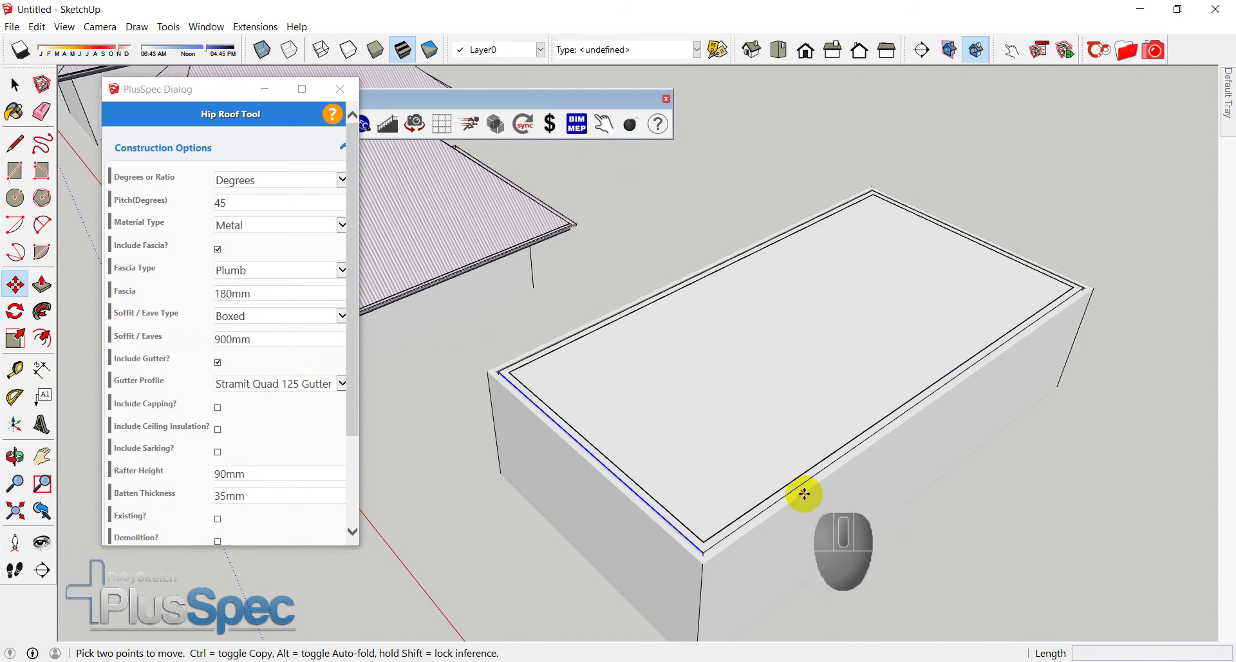
scroll(764, 515, up, 1)
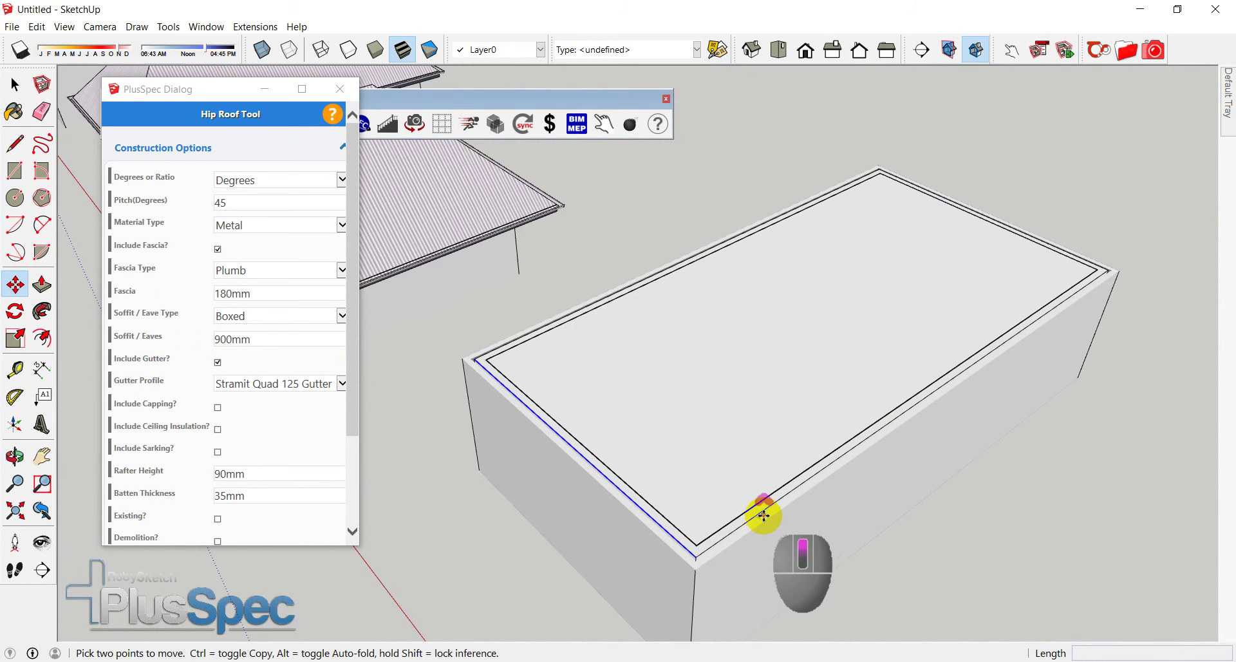
scroll(754, 522, up, 3)
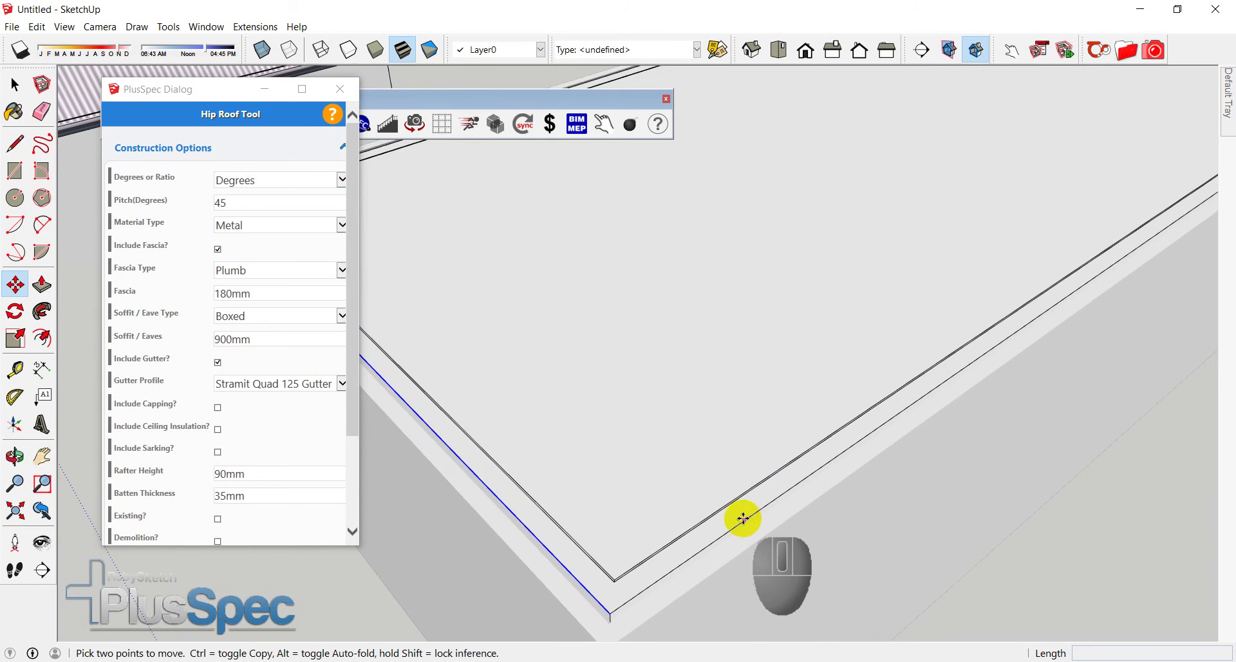
click(745, 517)
scroll(687, 558, down, 1)
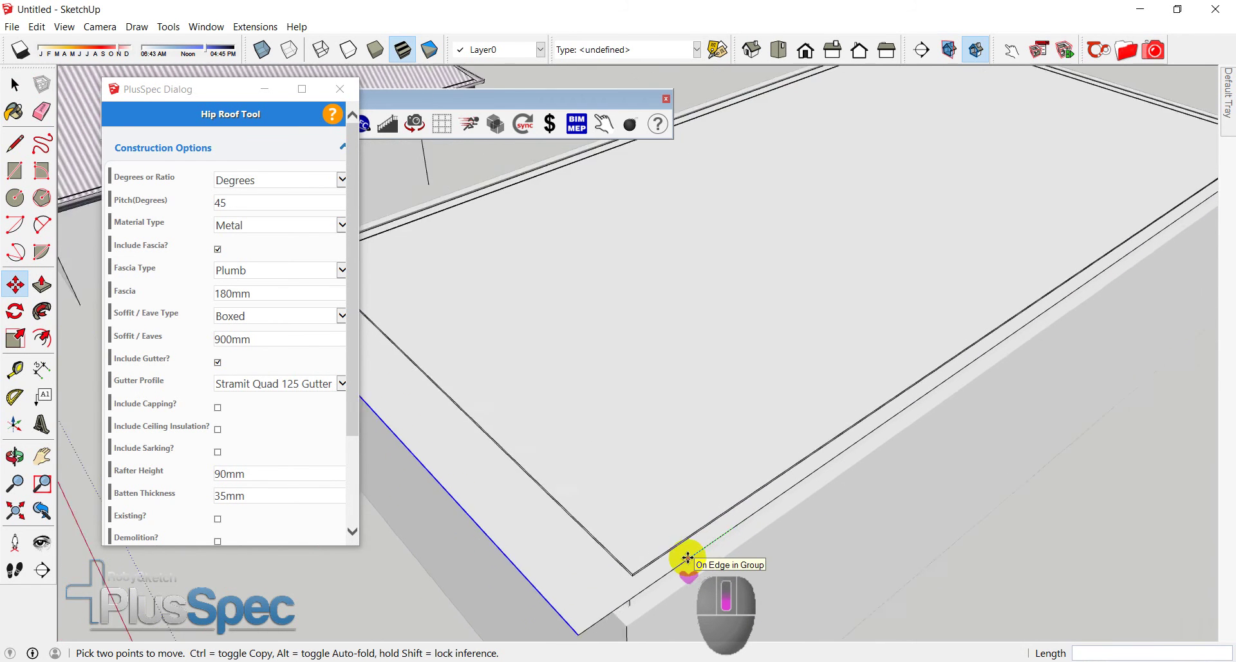
scroll(688, 558, down, 3)
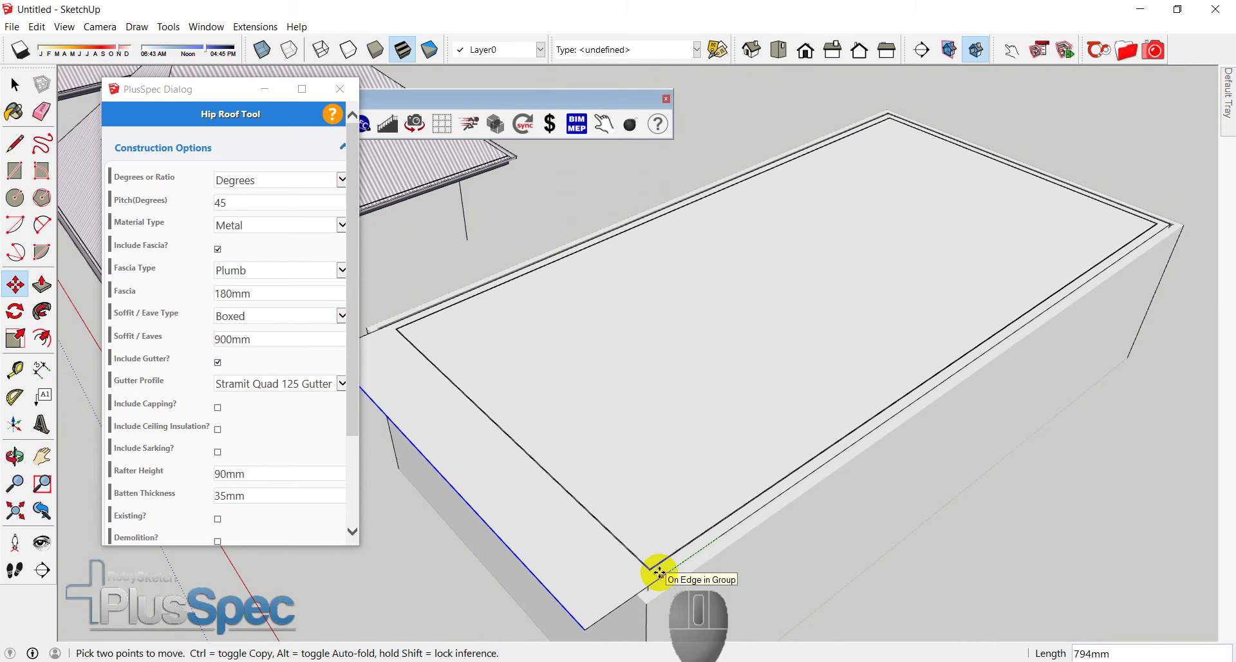
scroll(658, 572, down, 2)
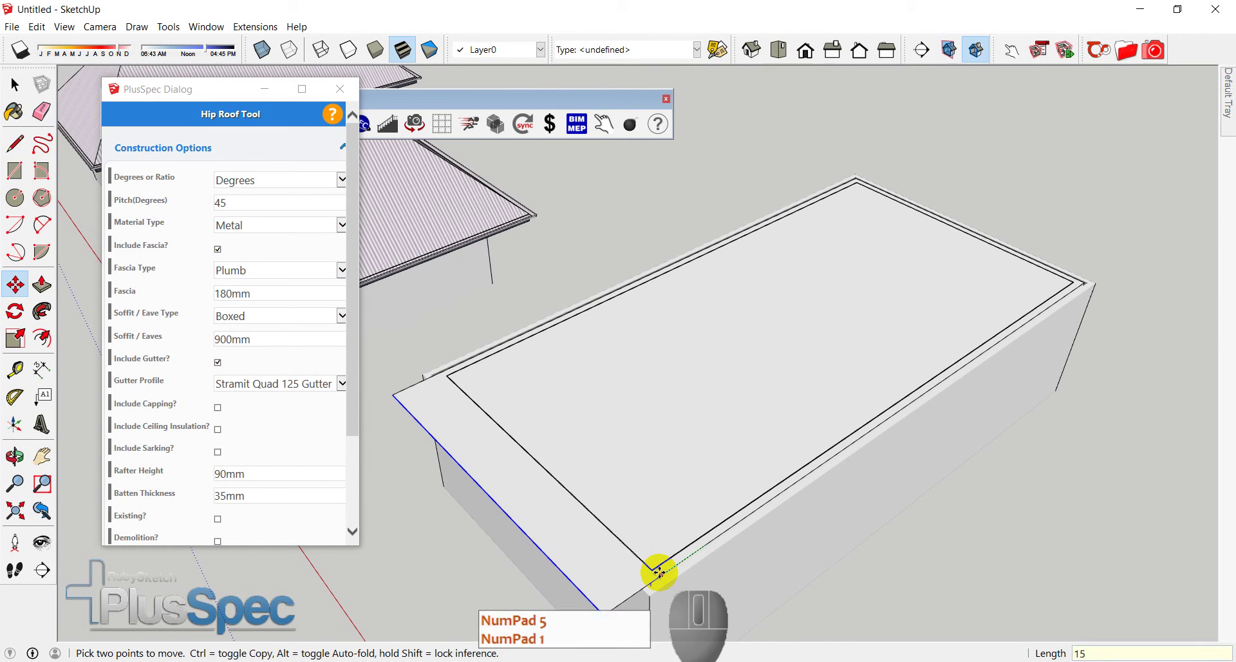
key(Return)
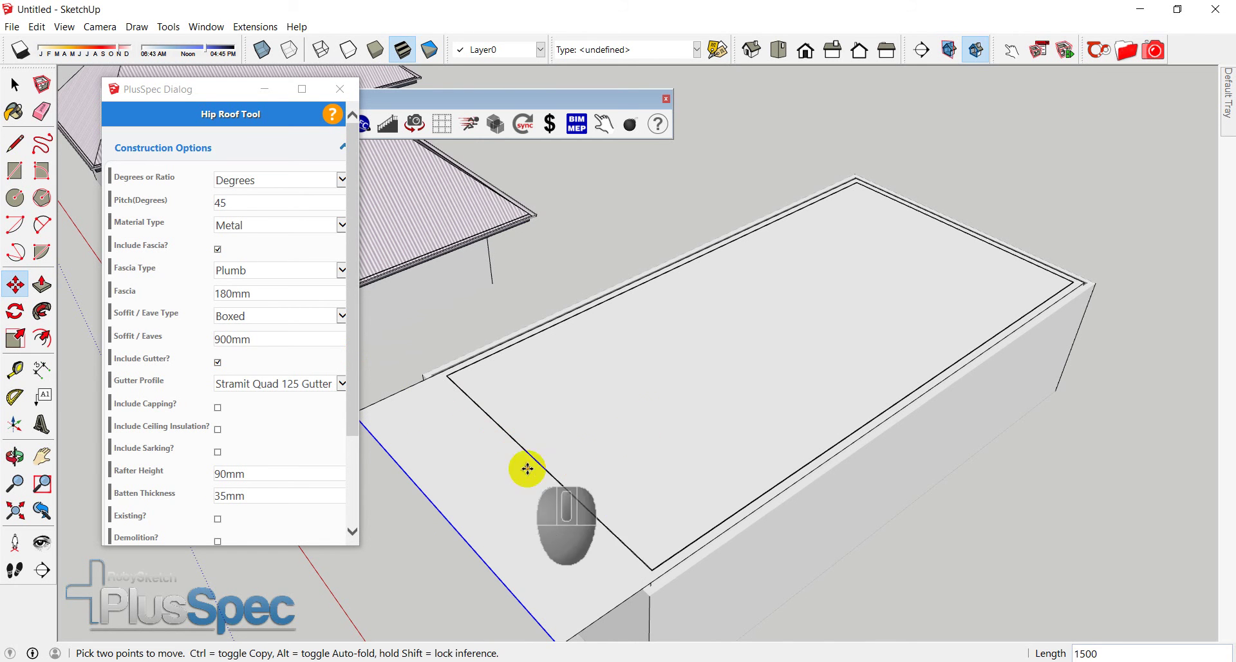
- Select the enlarged roof face and submit the 45-degree metal hip roof with boxed eaves and gutter
middle_drag(680, 410, 656, 344)
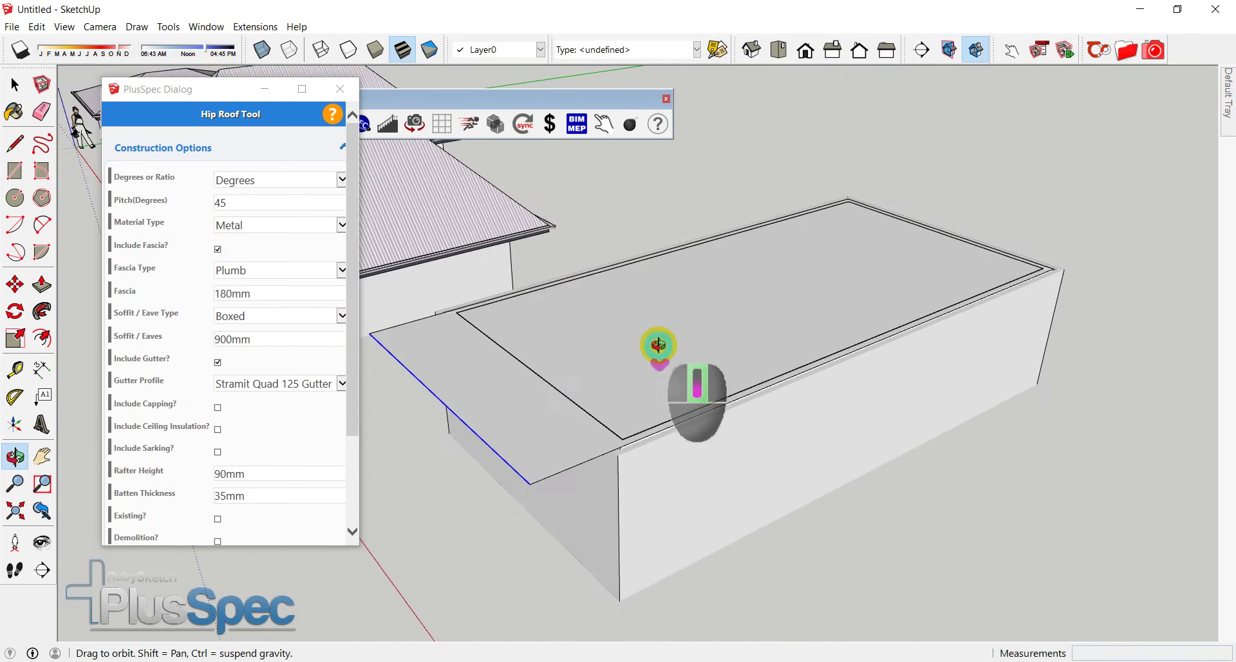
key(space)
click(635, 372)
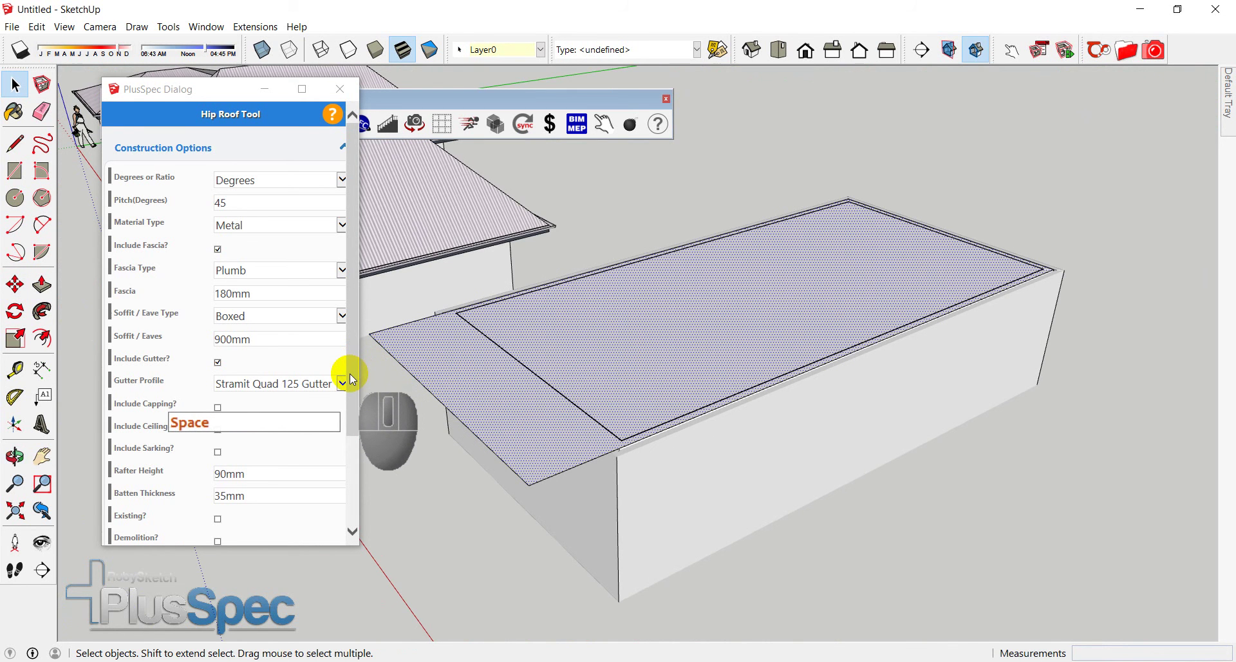
drag(353, 378, 350, 468)
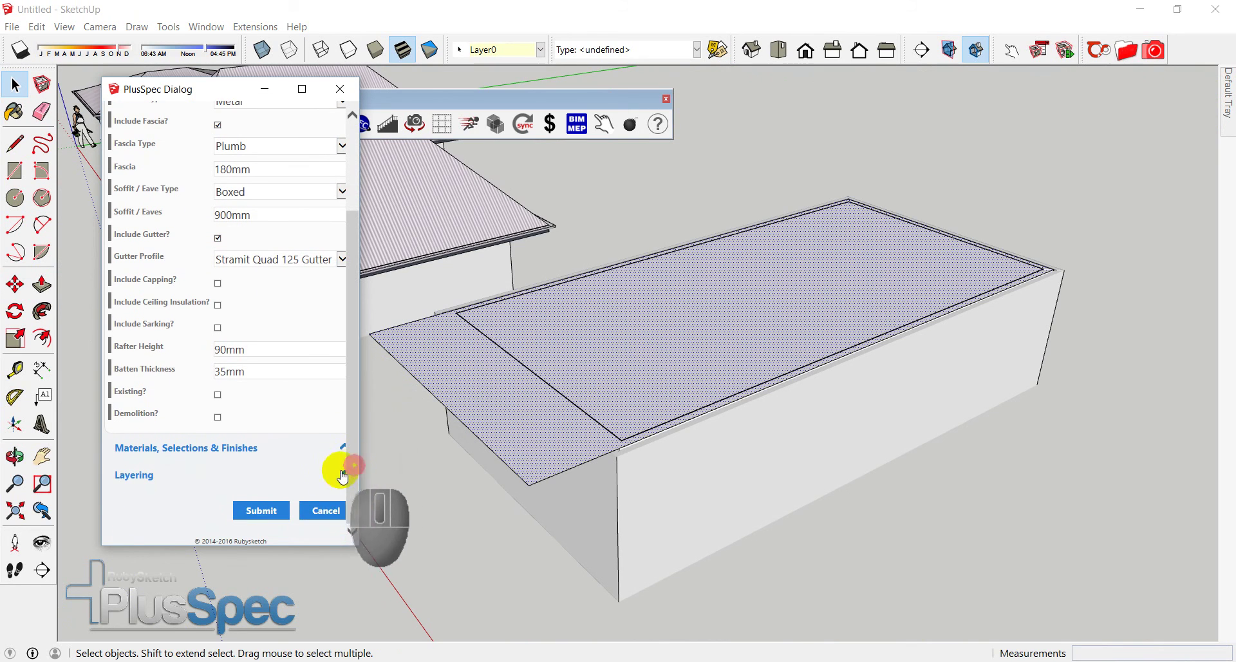
click(266, 511)
middle_drag(621, 400, 546, 425)
- Undo the fourth box's hip roof and 1500 mm edge move, then deselect the roof face
scroll(539, 412, up, 3)
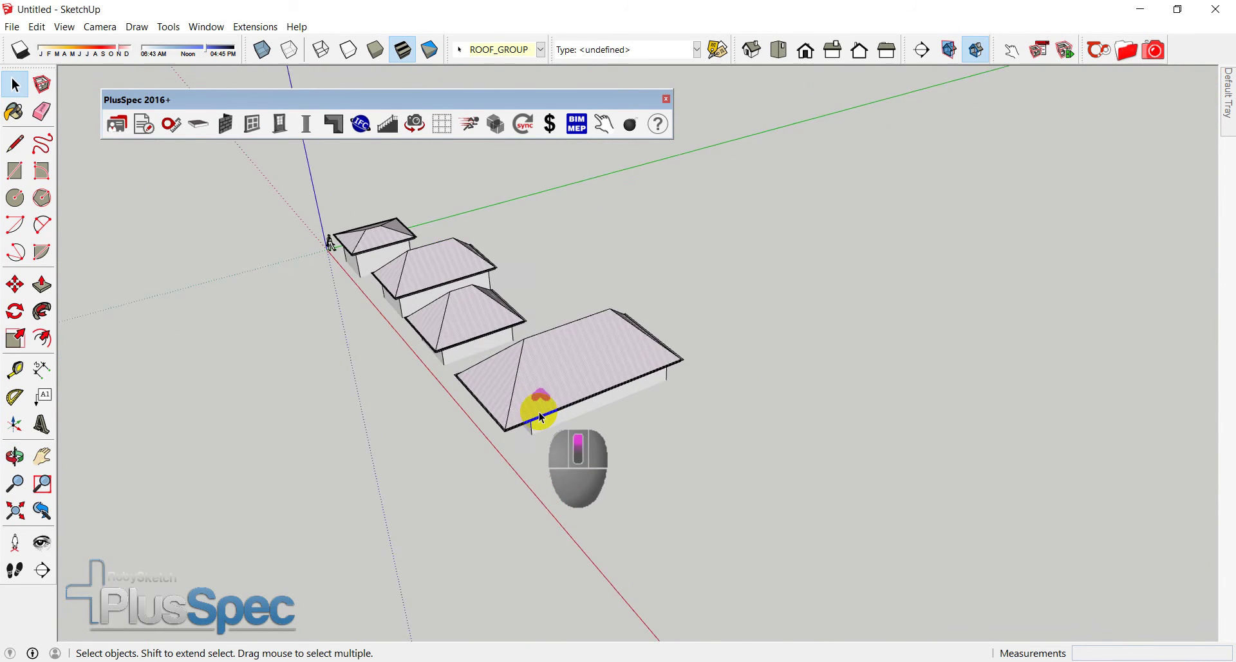
key(ctrl+z)
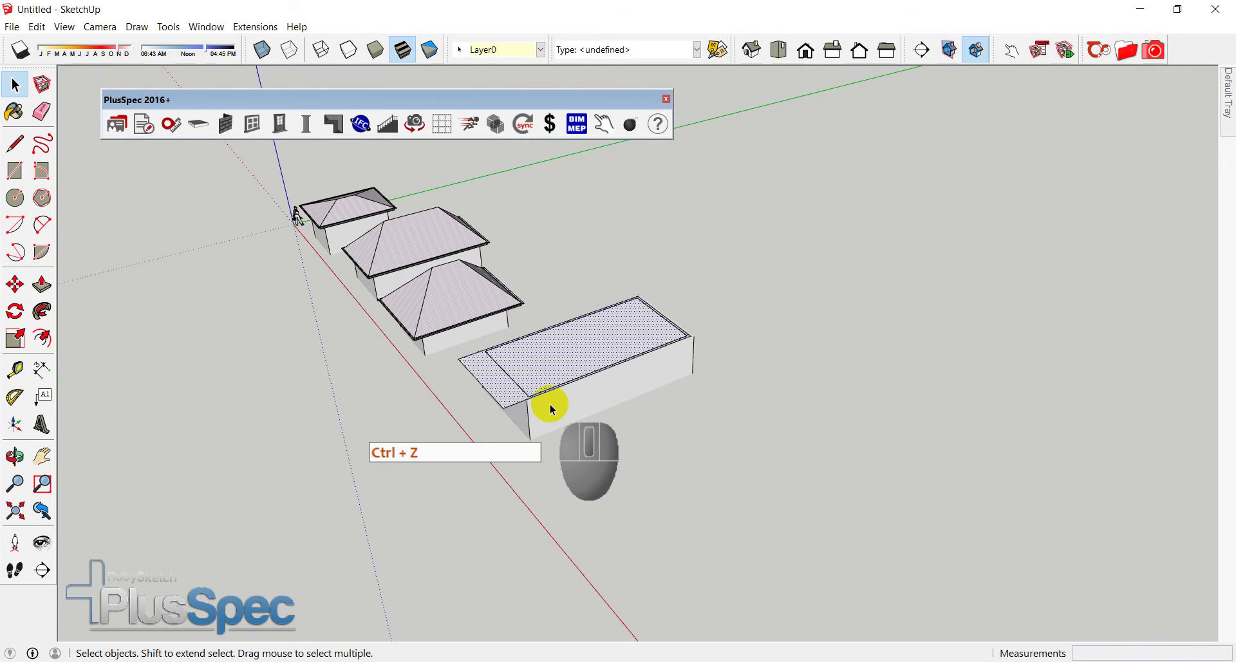
scroll(542, 394, up, 3)
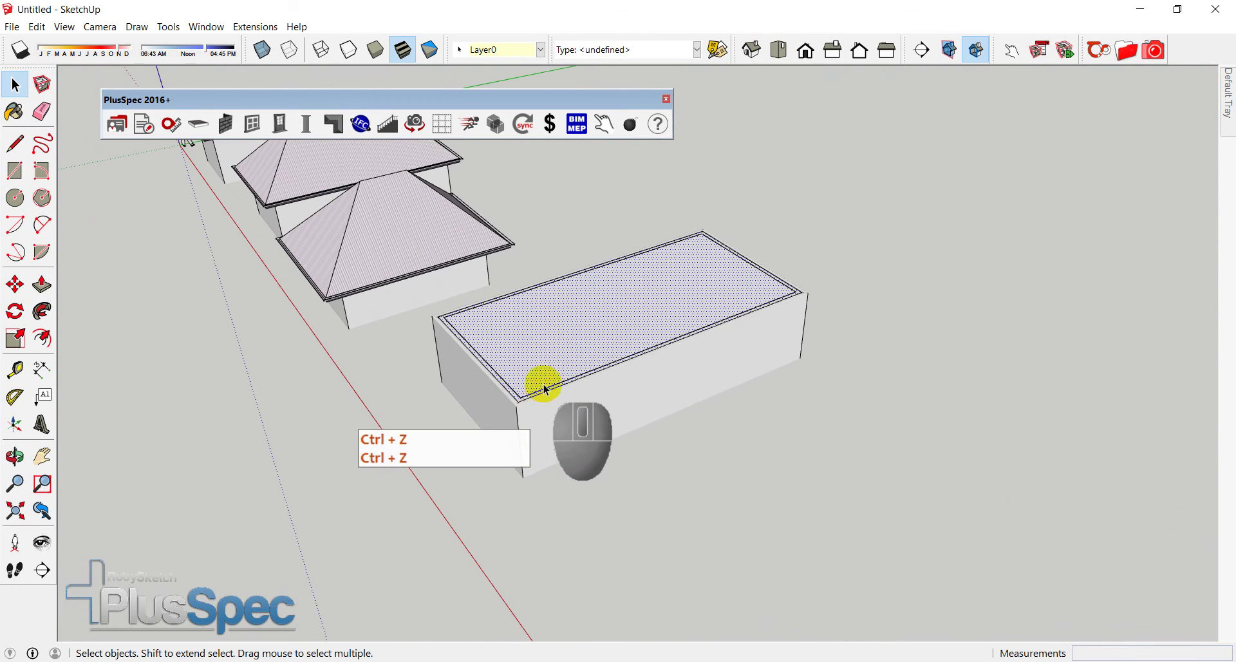
scroll(523, 367, up, 2)
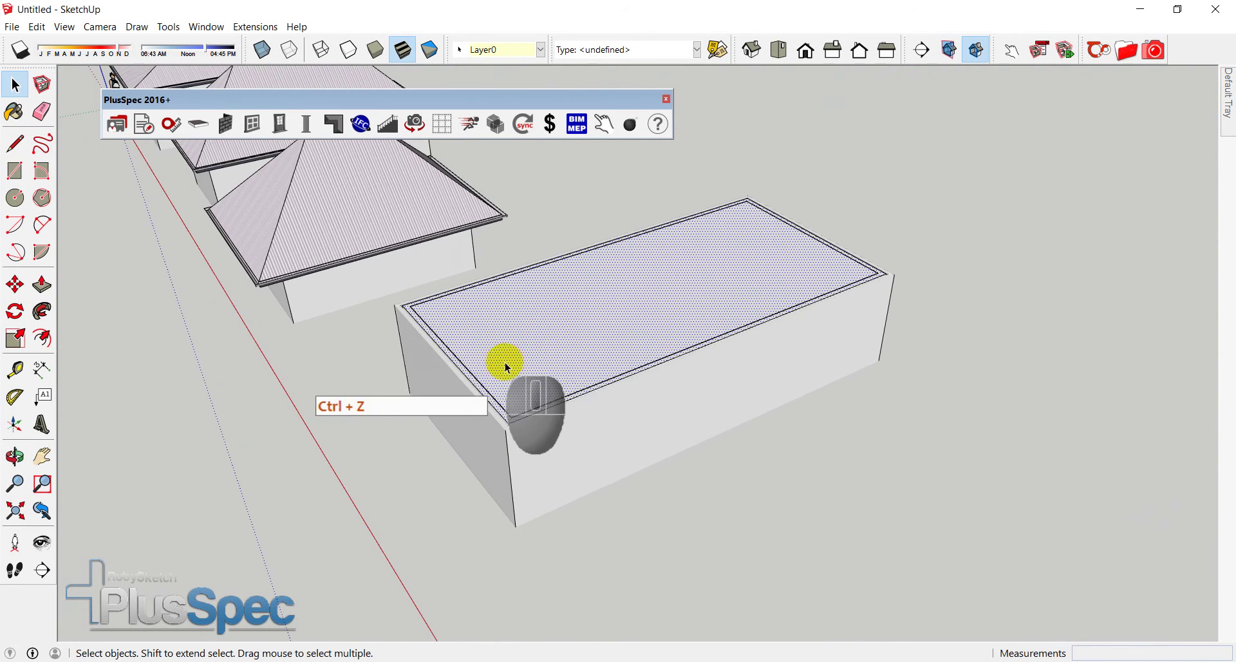
click(780, 443)
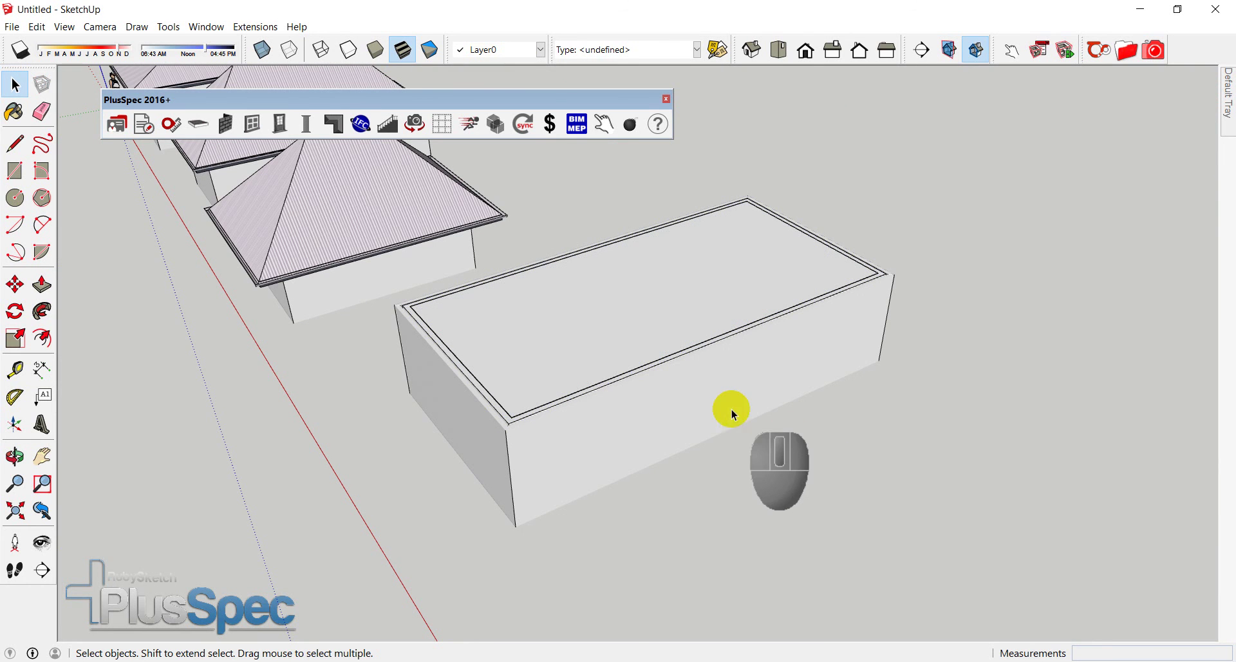
- Select the fourth box's flat roof, start the PlusSpec Hip Roof tool, and expand Materials, Selections & Finishes
click(565, 324)
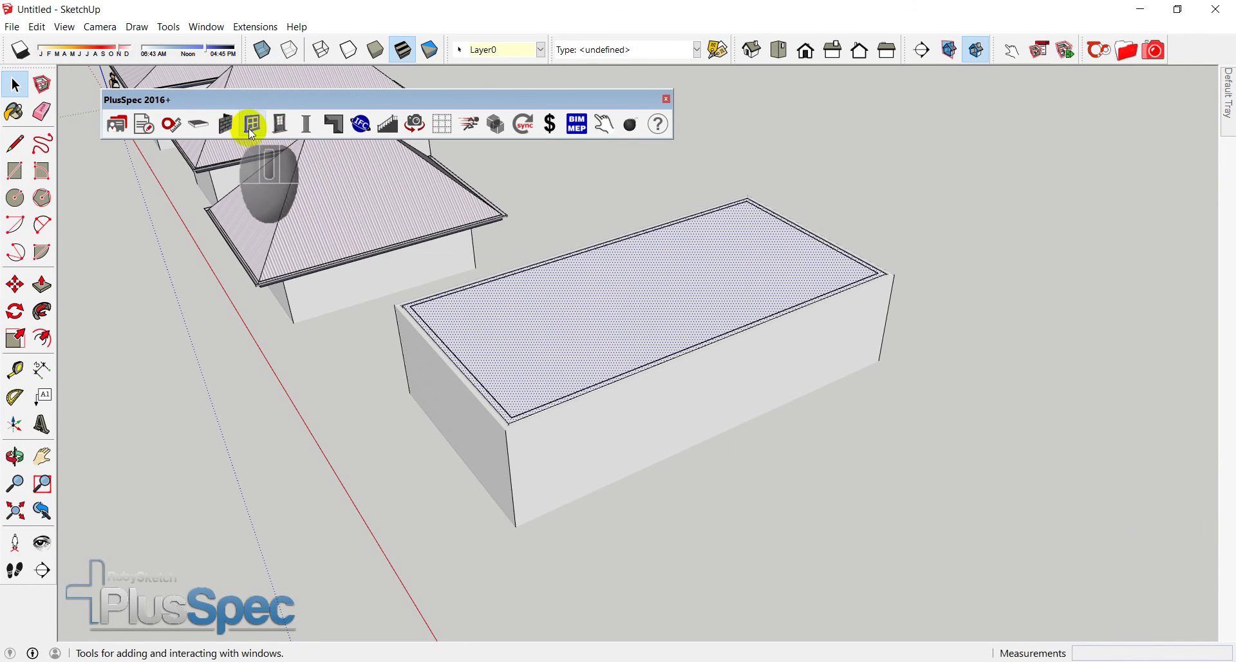
click(337, 128)
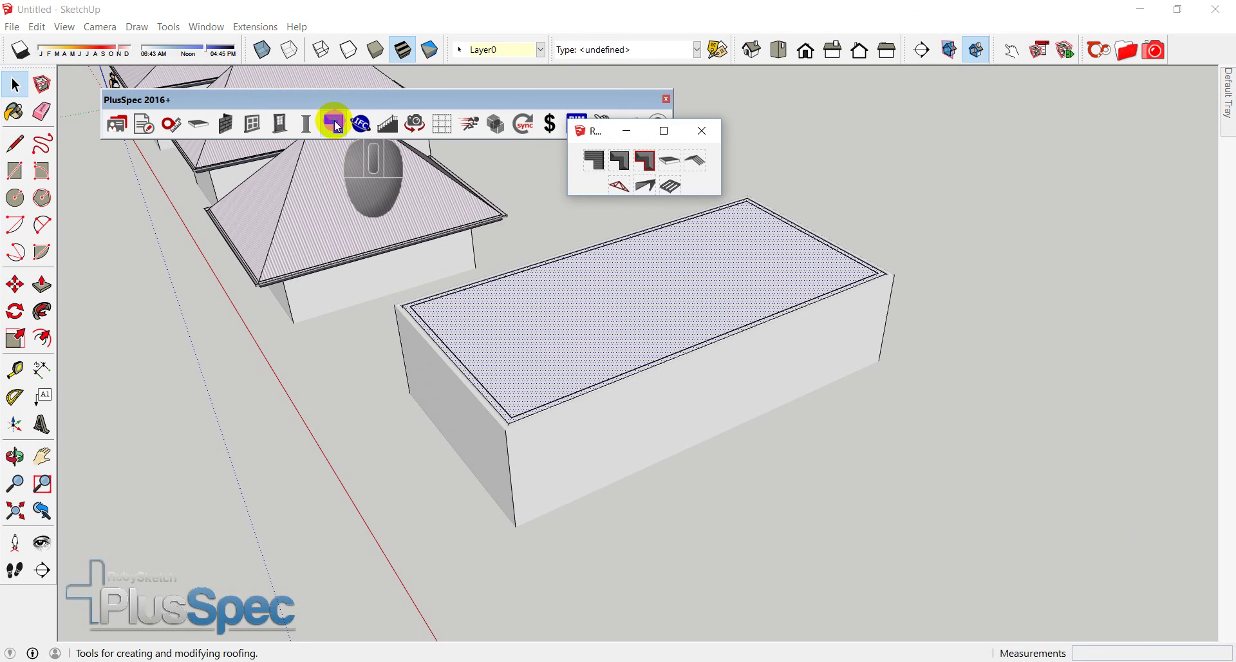
click(626, 165)
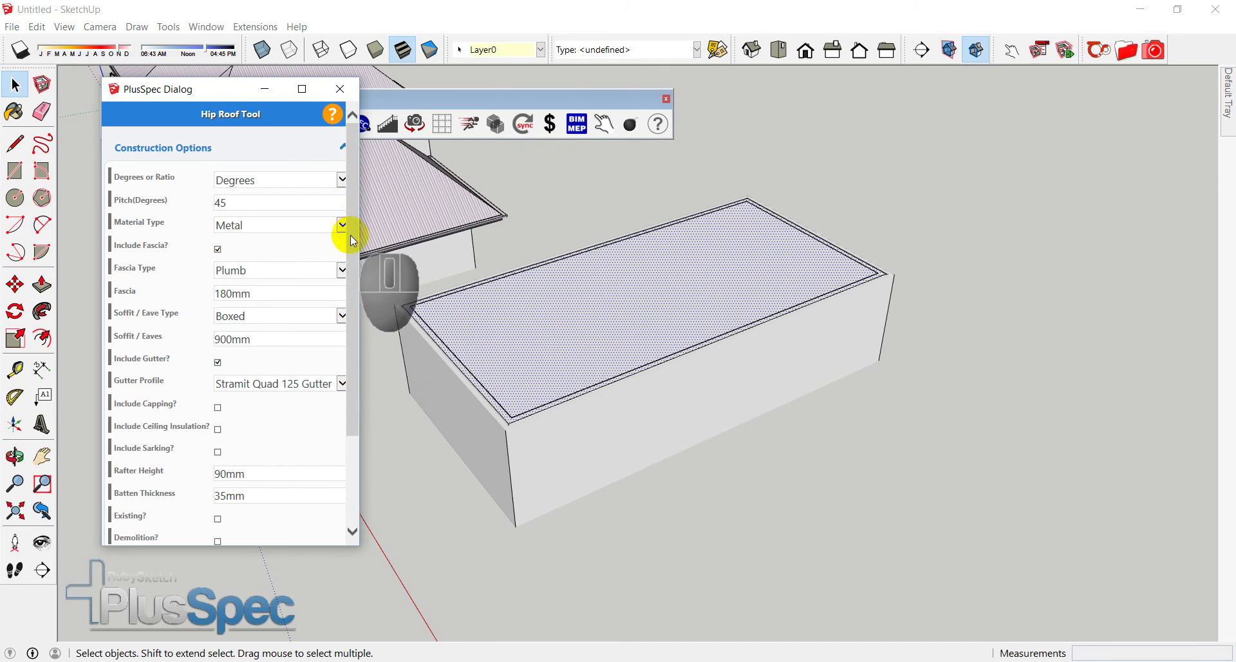
drag(353, 242, 355, 336)
click(264, 447)
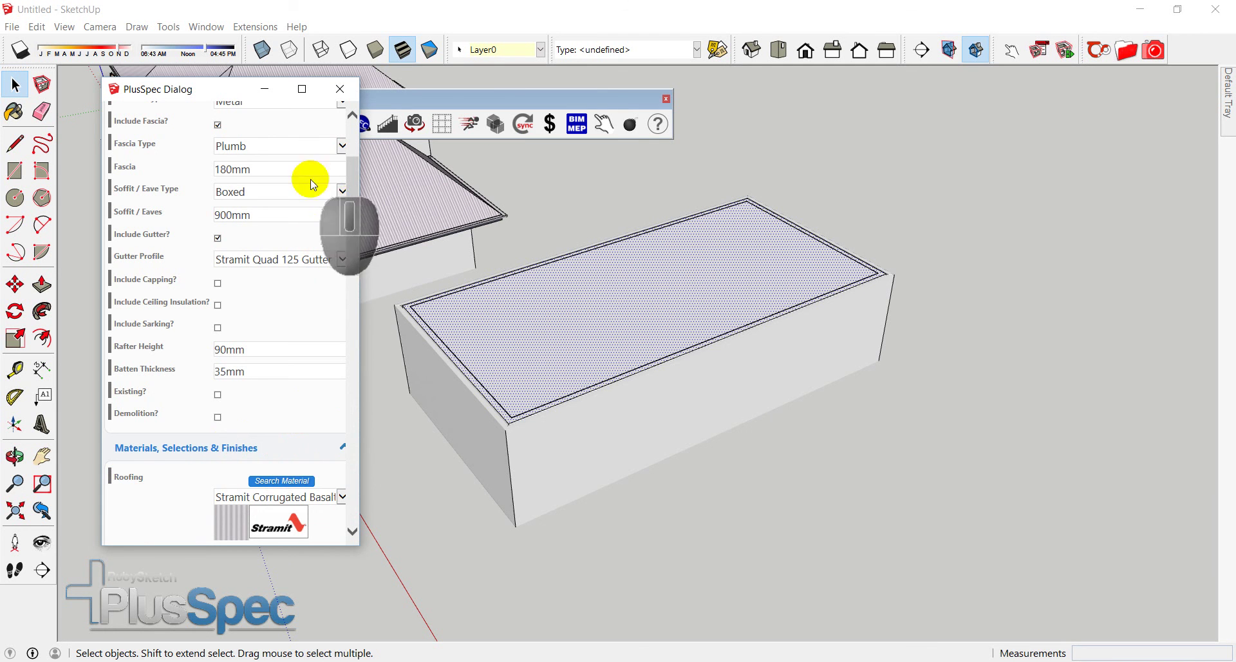
drag(354, 200, 332, 271)
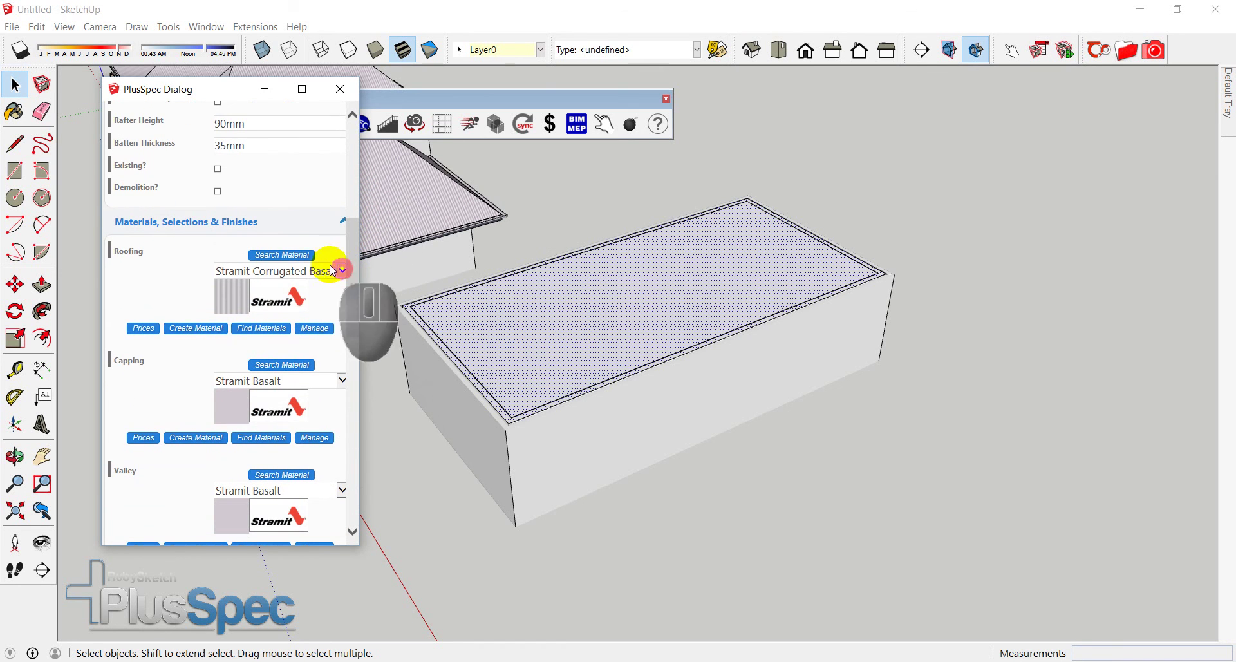
- Replace the Corrugated Basalt roofing with Stramit Monoclad Classic Cream from the material catalogue
click(295, 257)
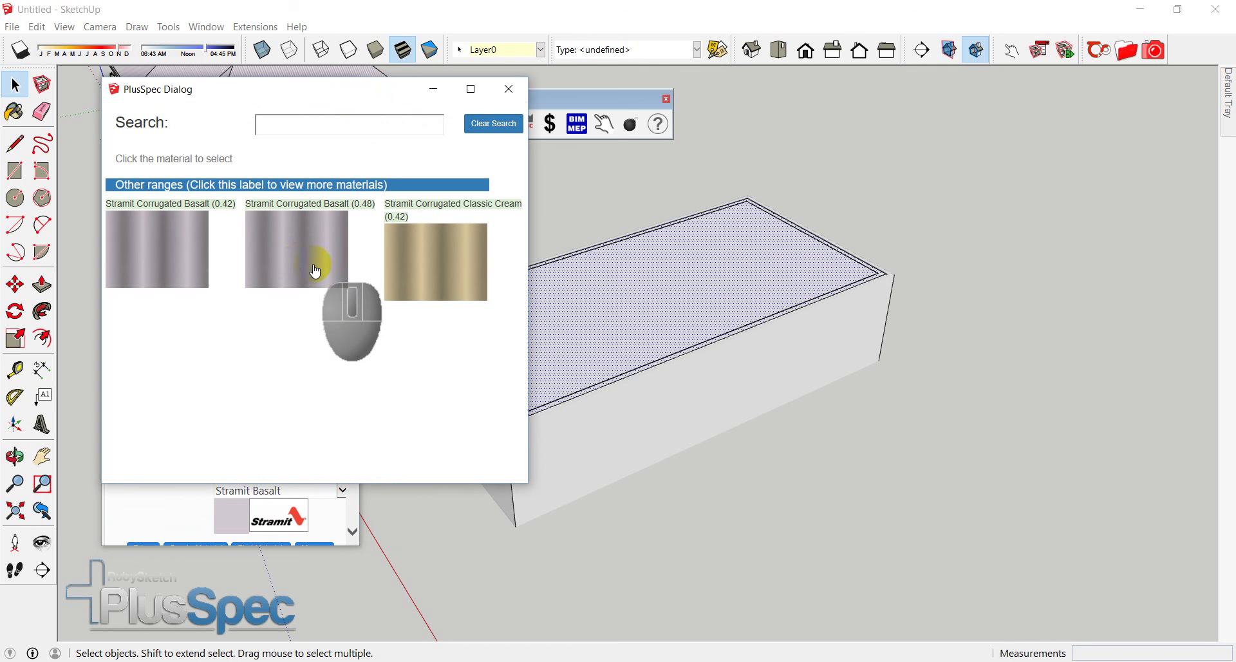
click(298, 191)
scroll(303, 258, down, 5)
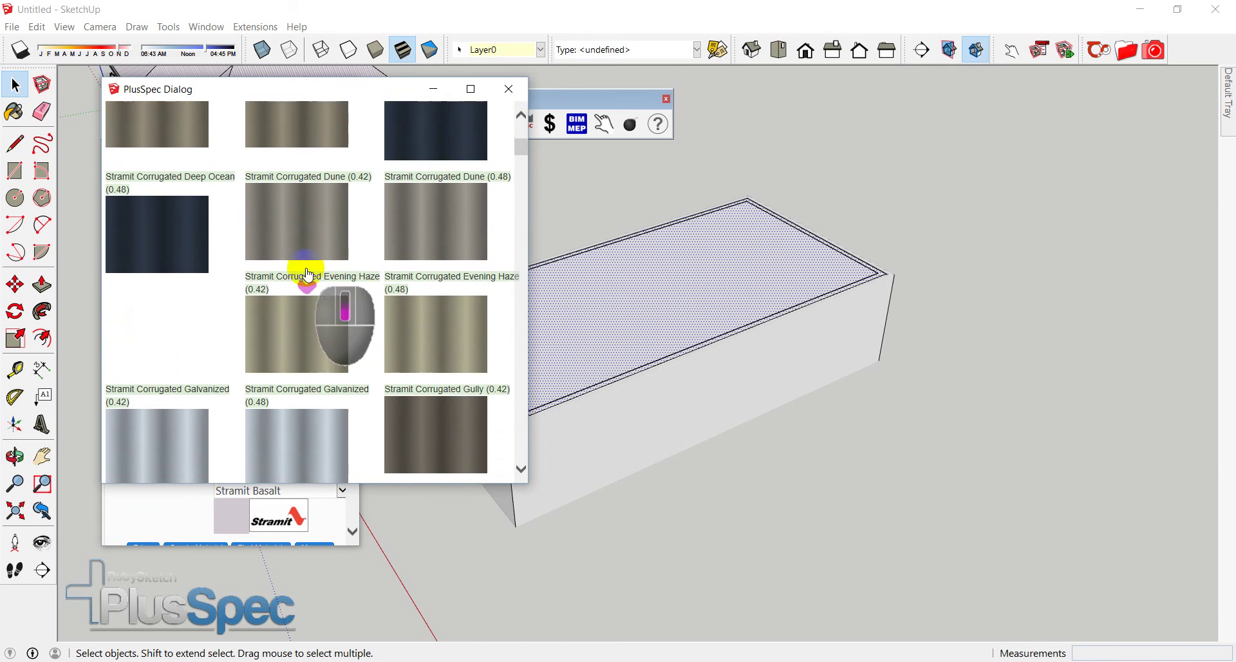
scroll(308, 275, down, 10)
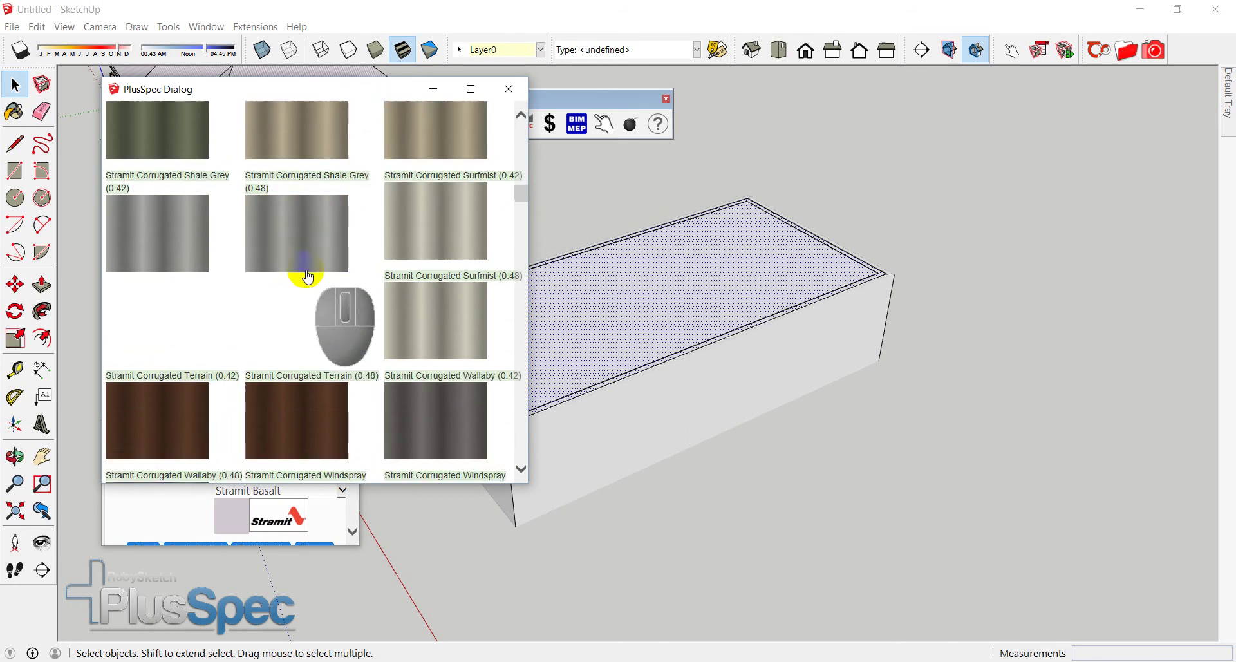
scroll(308, 276, down, 5)
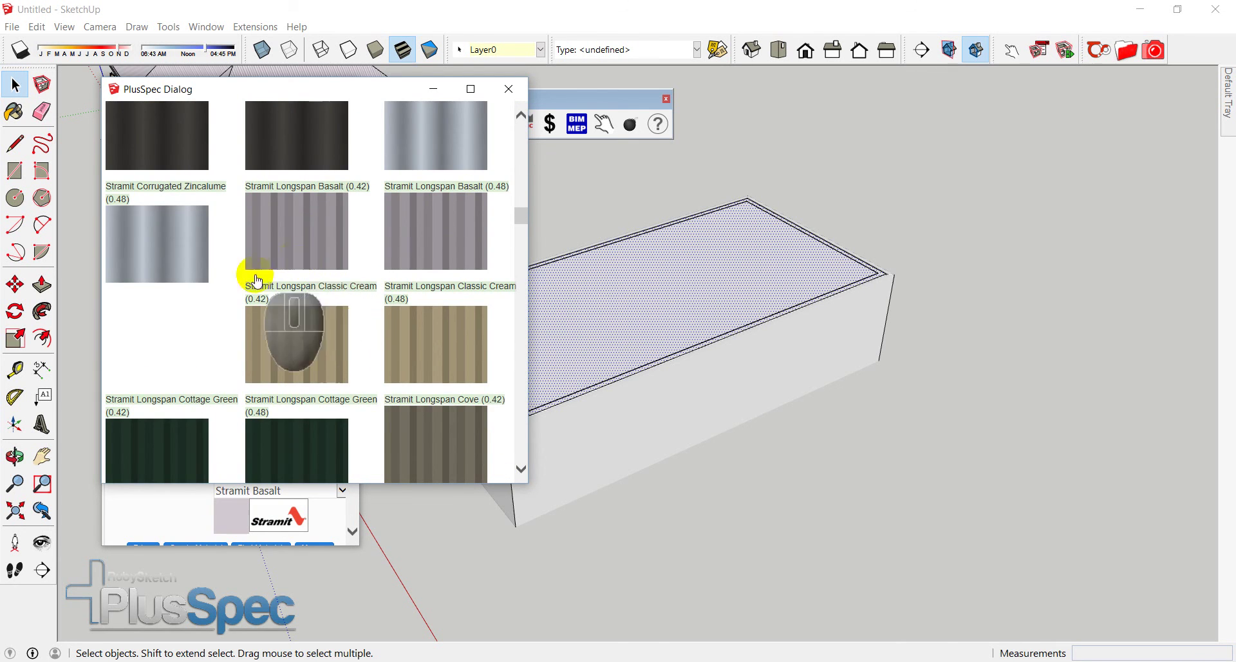
scroll(308, 277, down, 6)
scroll(317, 286, down, 10)
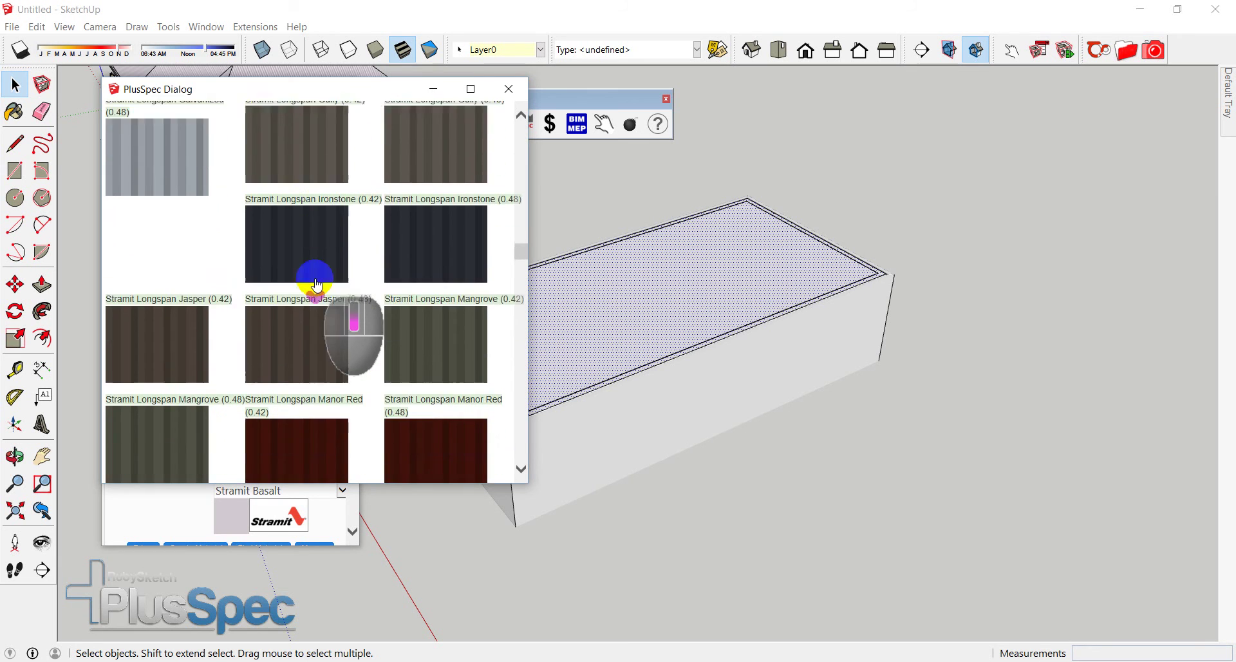
scroll(318, 286, down, 10)
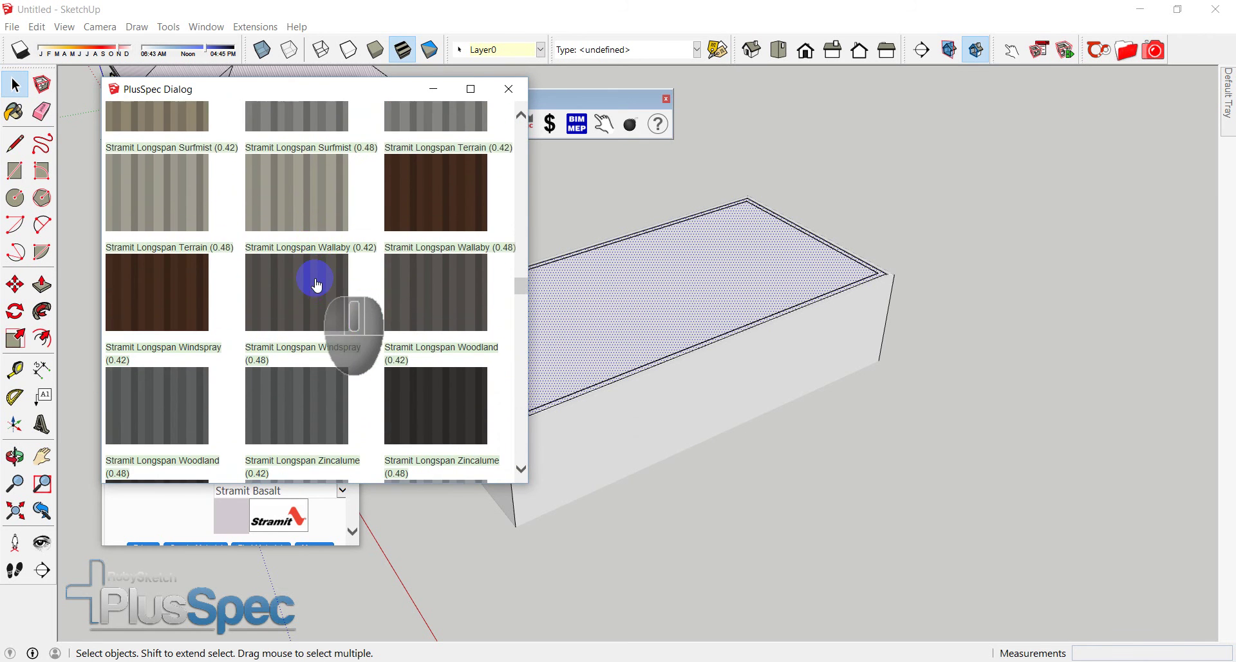
scroll(317, 283, up, 2)
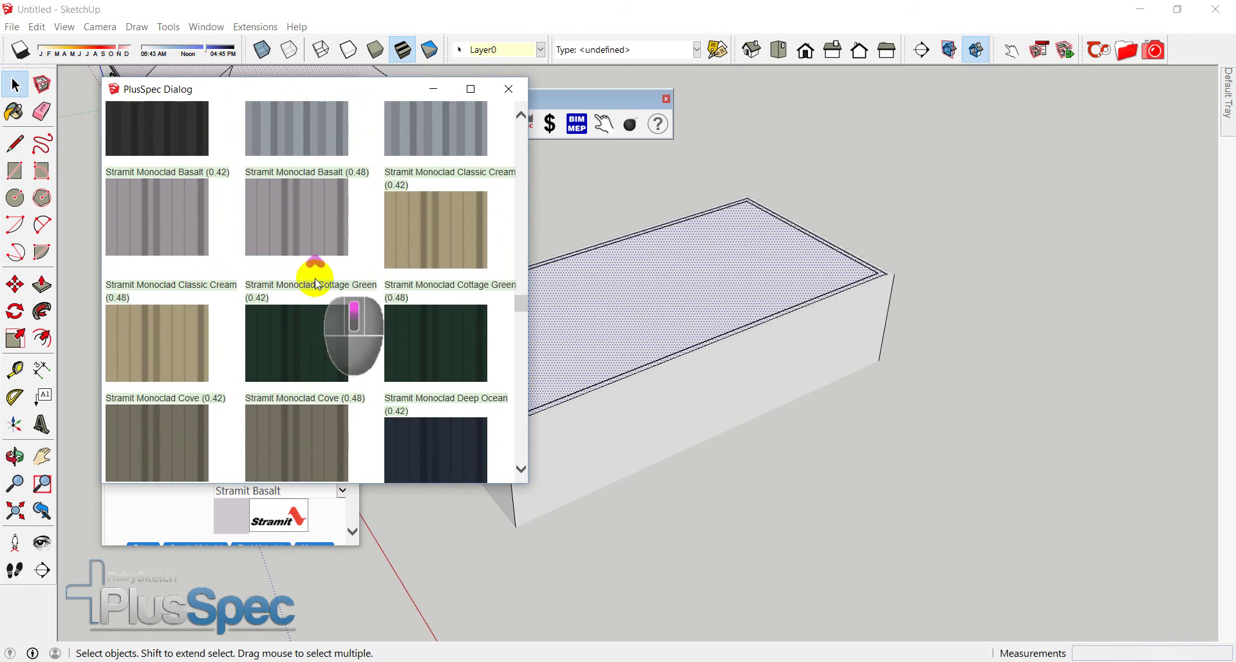
click(285, 222)
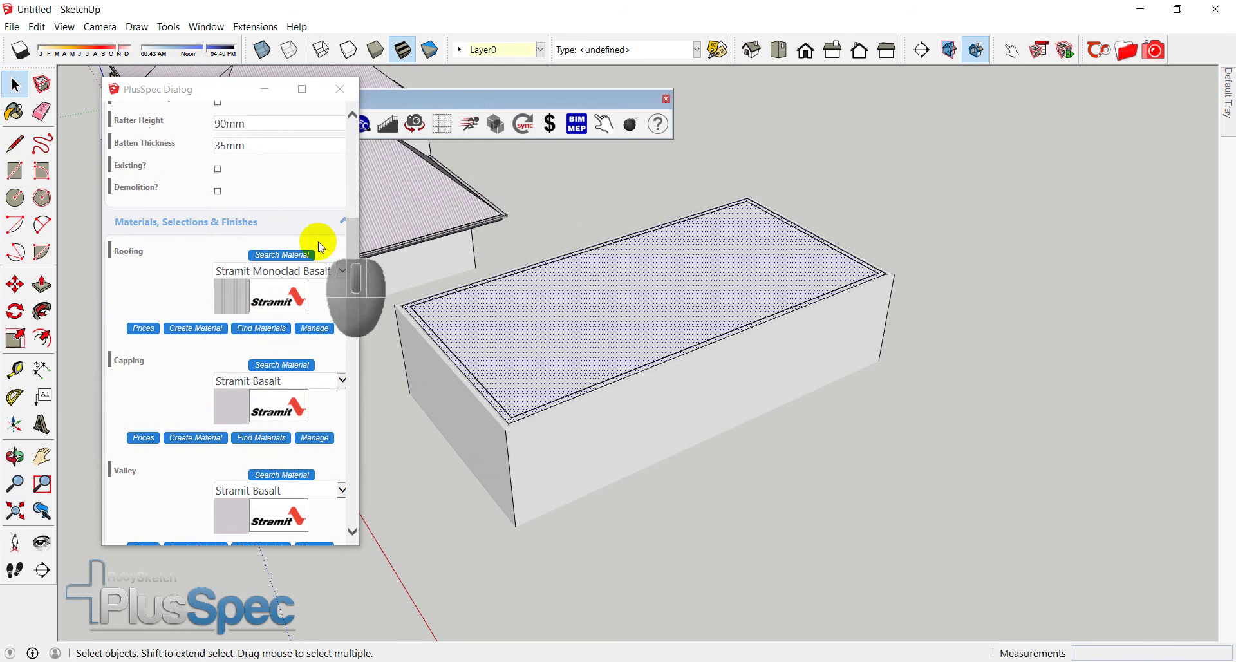
click(260, 273)
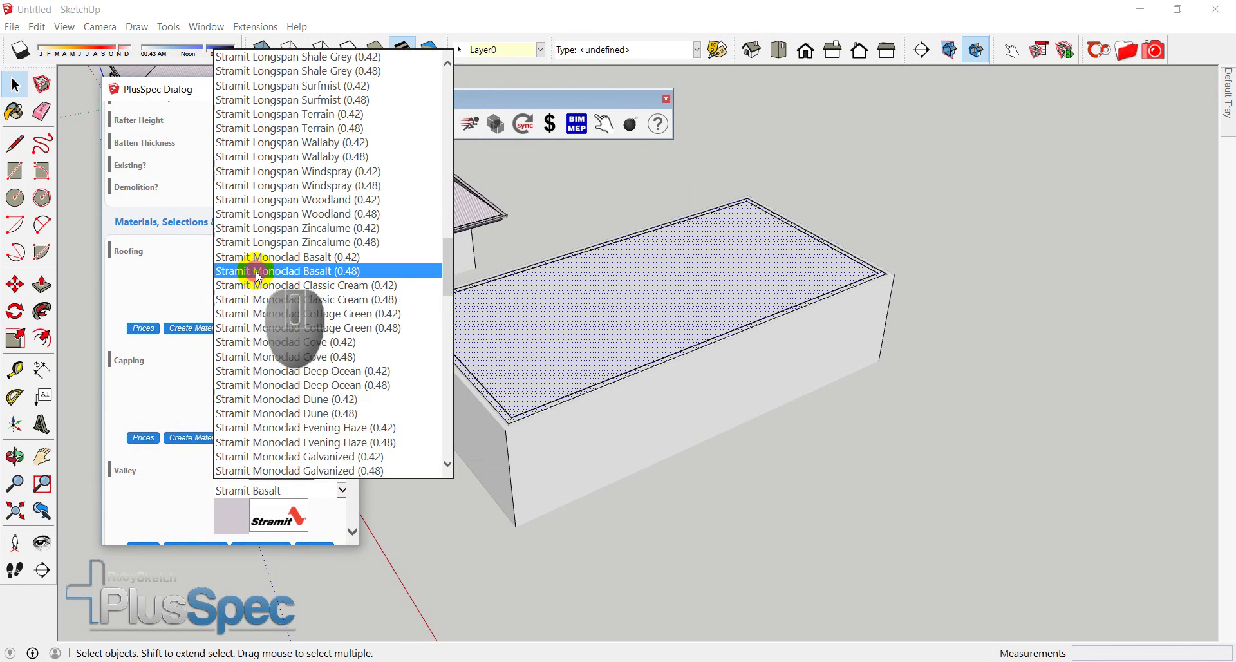
click(291, 273)
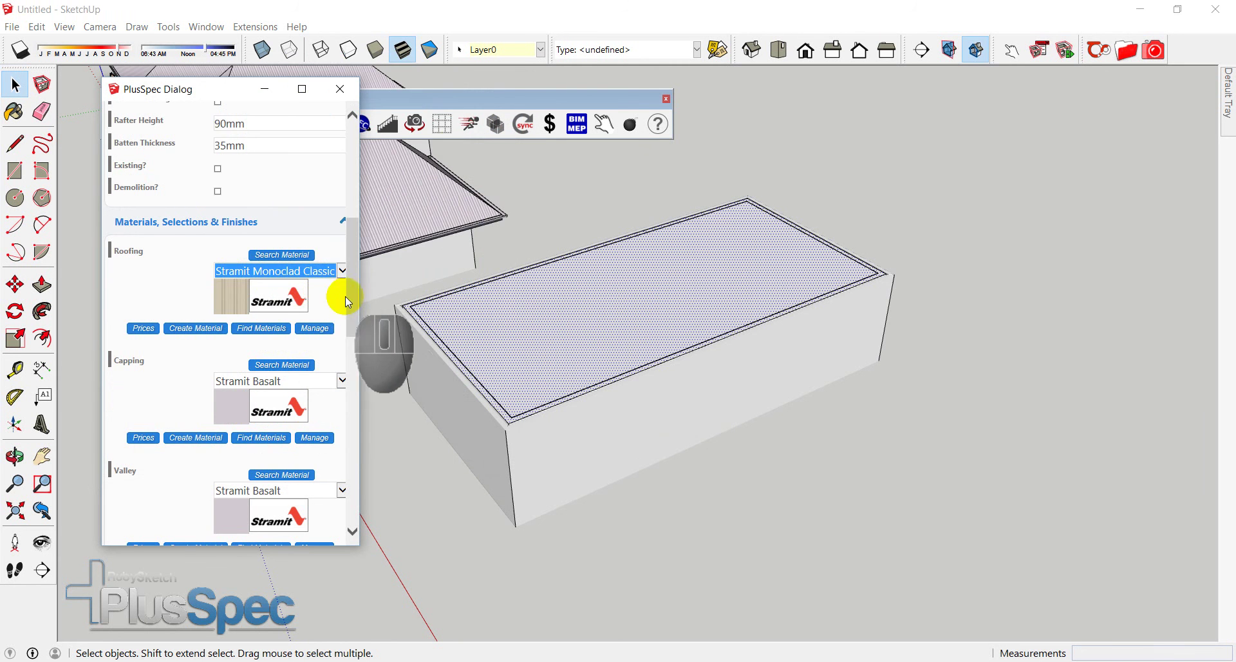
- Pick Stramit Monoclad Monument (0.48) roofing and submit to build the dark grey hip roof
click(285, 256)
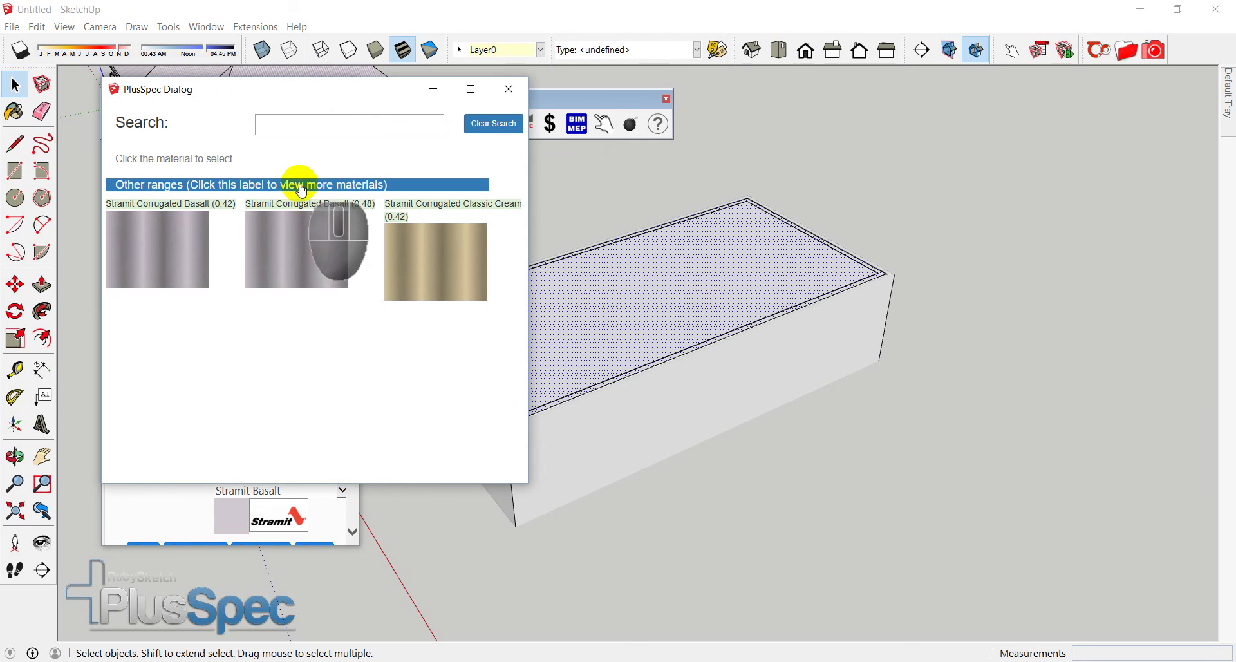
scroll(328, 293, down, 3)
scroll(324, 287, down, 15)
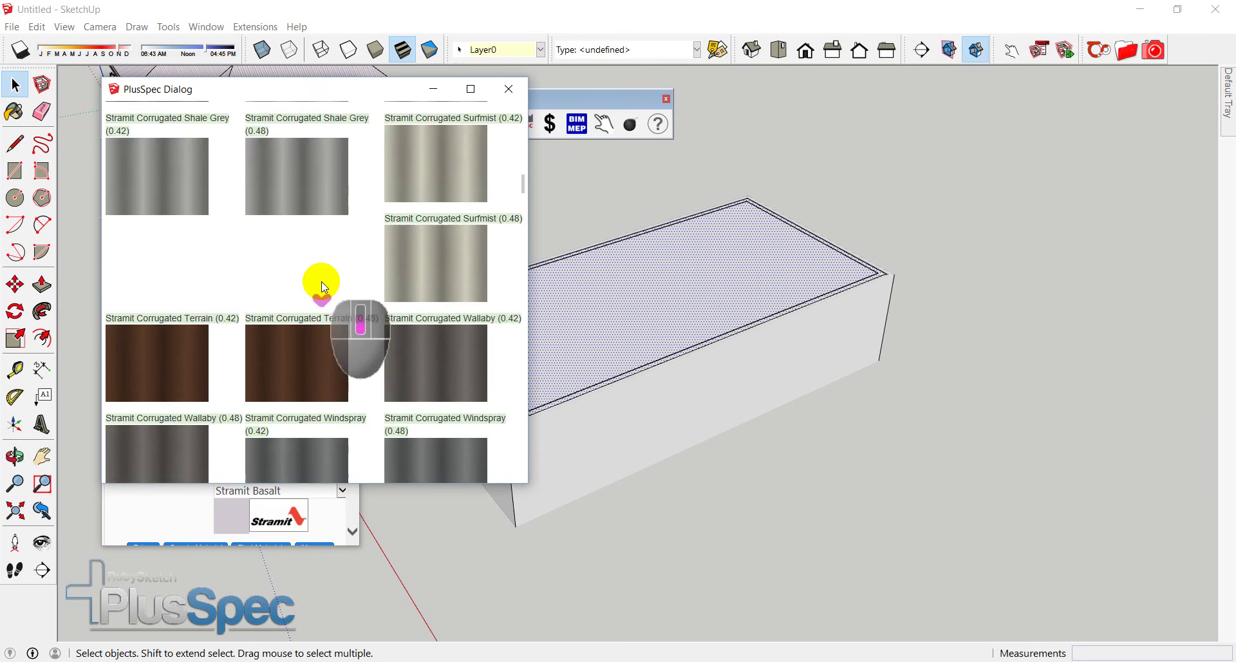
scroll(324, 288, down, 15)
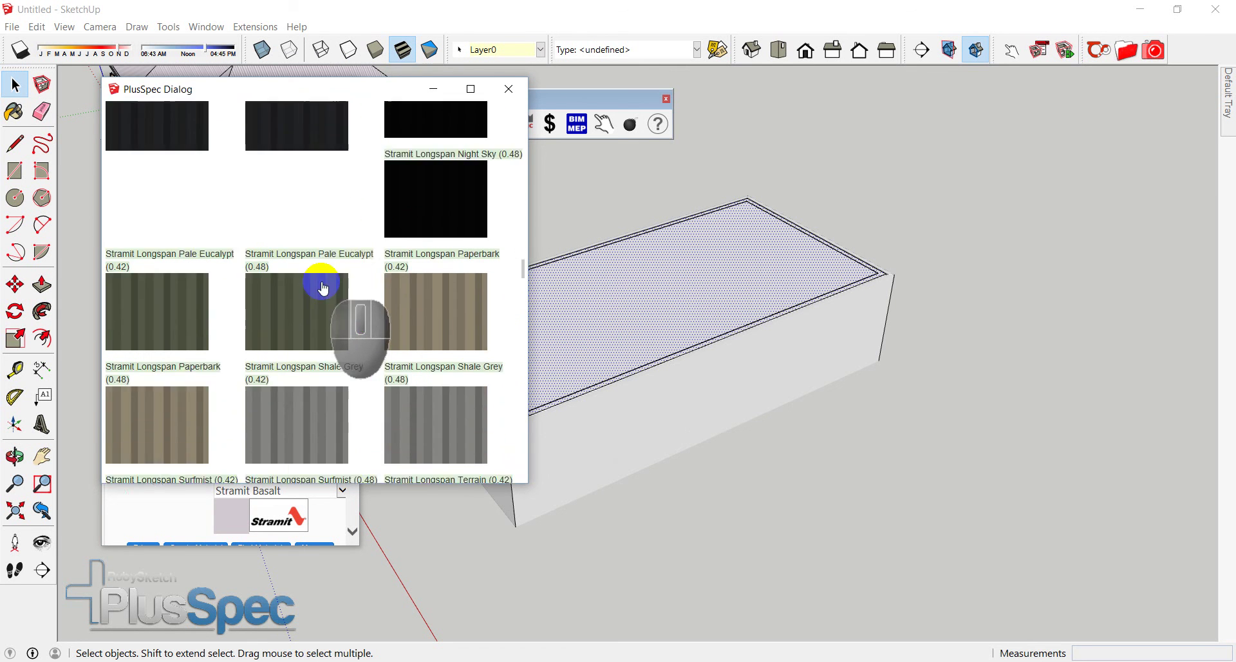
scroll(324, 287, down, 15)
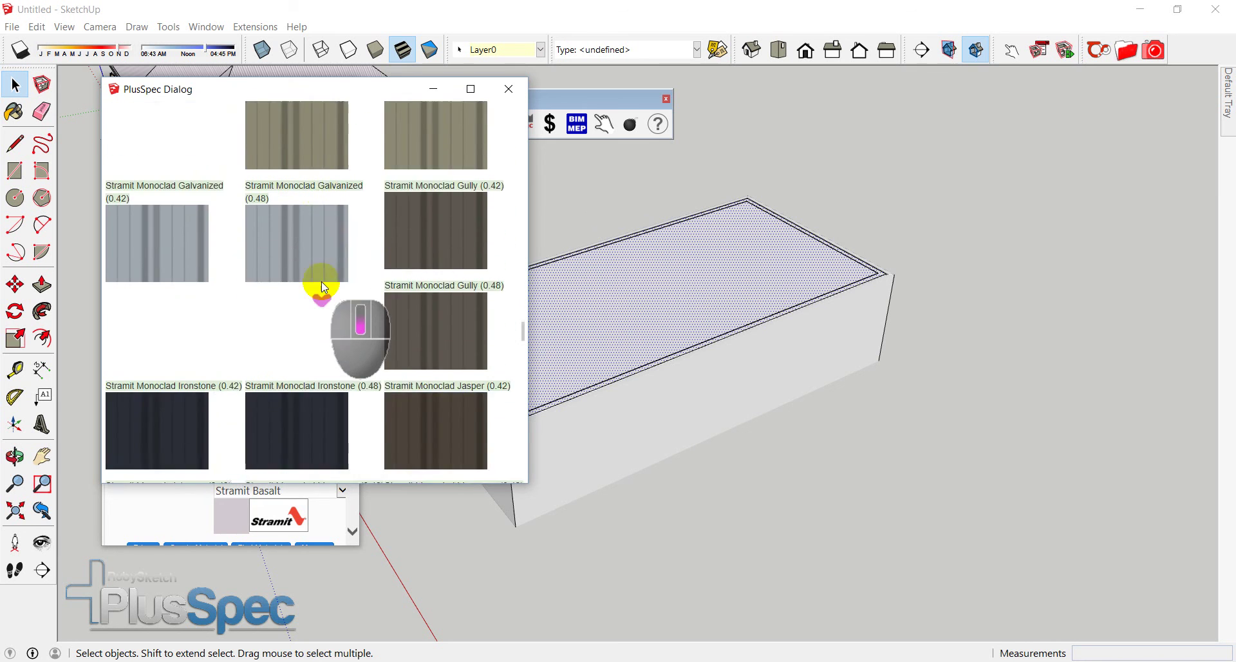
scroll(324, 288, up, 3)
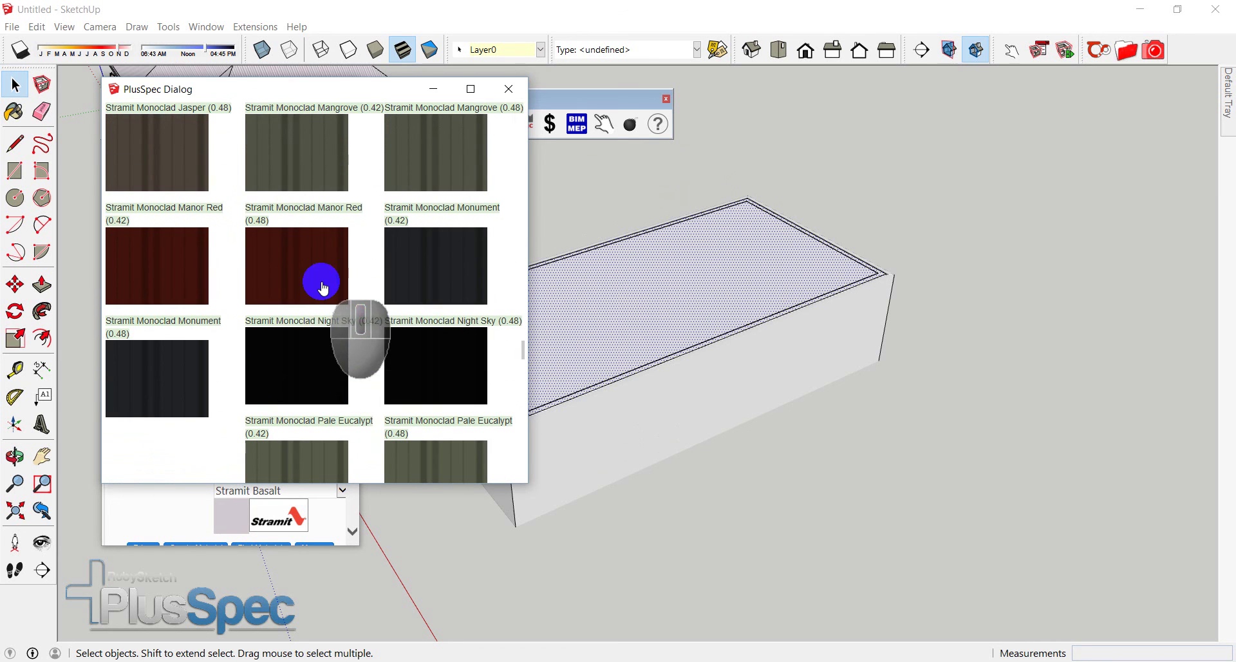
click(188, 351)
drag(354, 306, 345, 524)
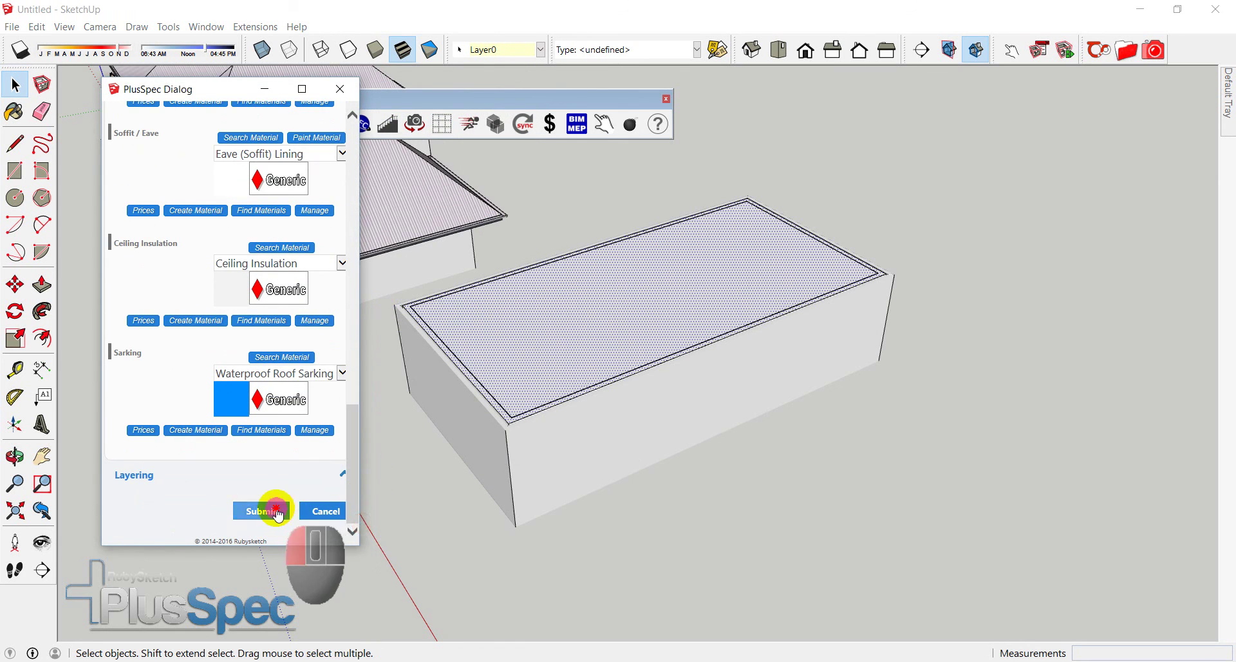
click(261, 510)
scroll(526, 406, up, 5)
scroll(525, 403, up, 2)
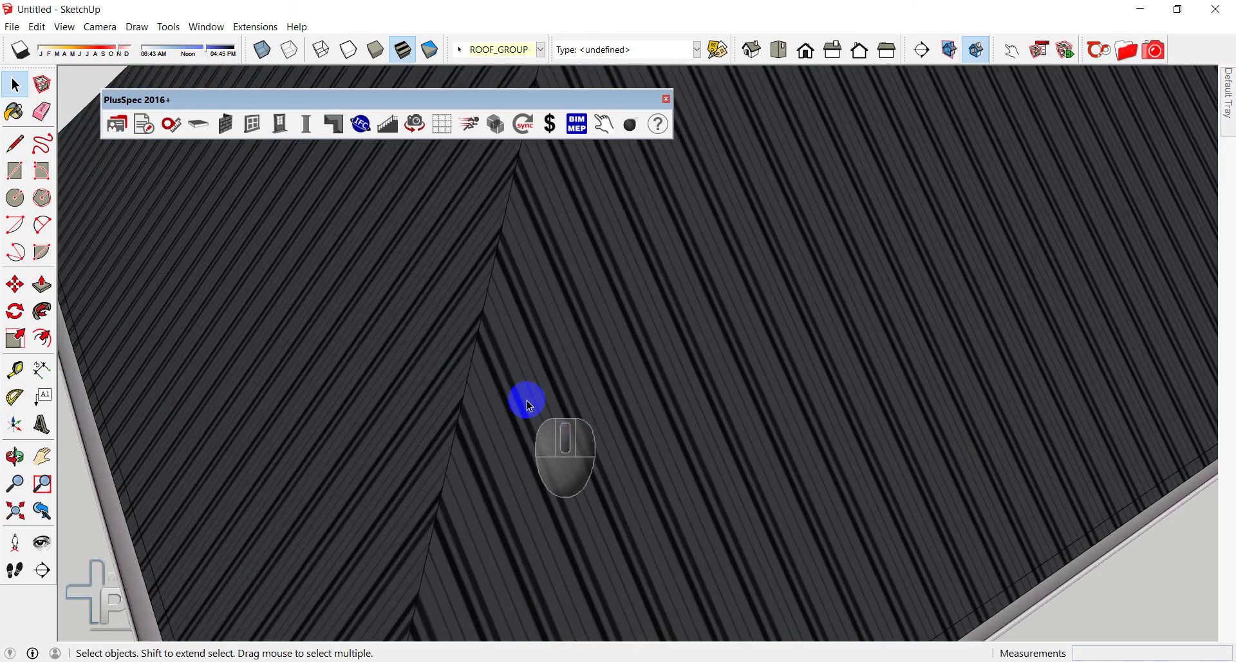
middle_drag(524, 399, 533, 293)
scroll(726, 345, down, 6)
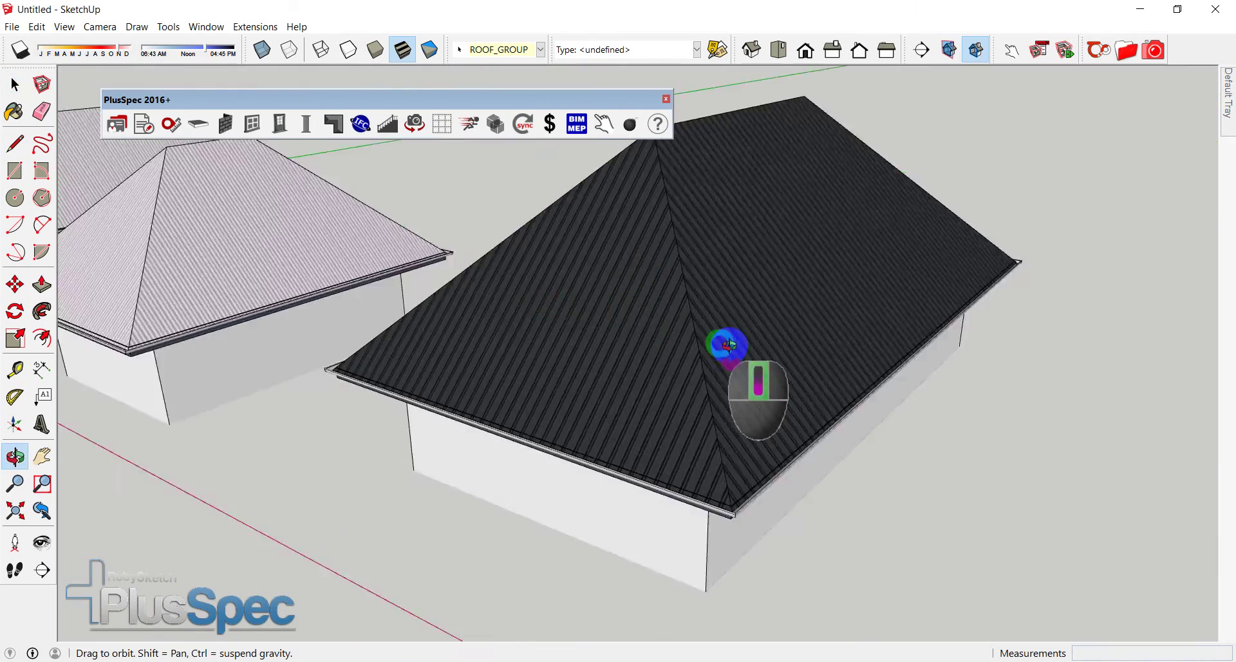
middle_drag(725, 345, 642, 369)
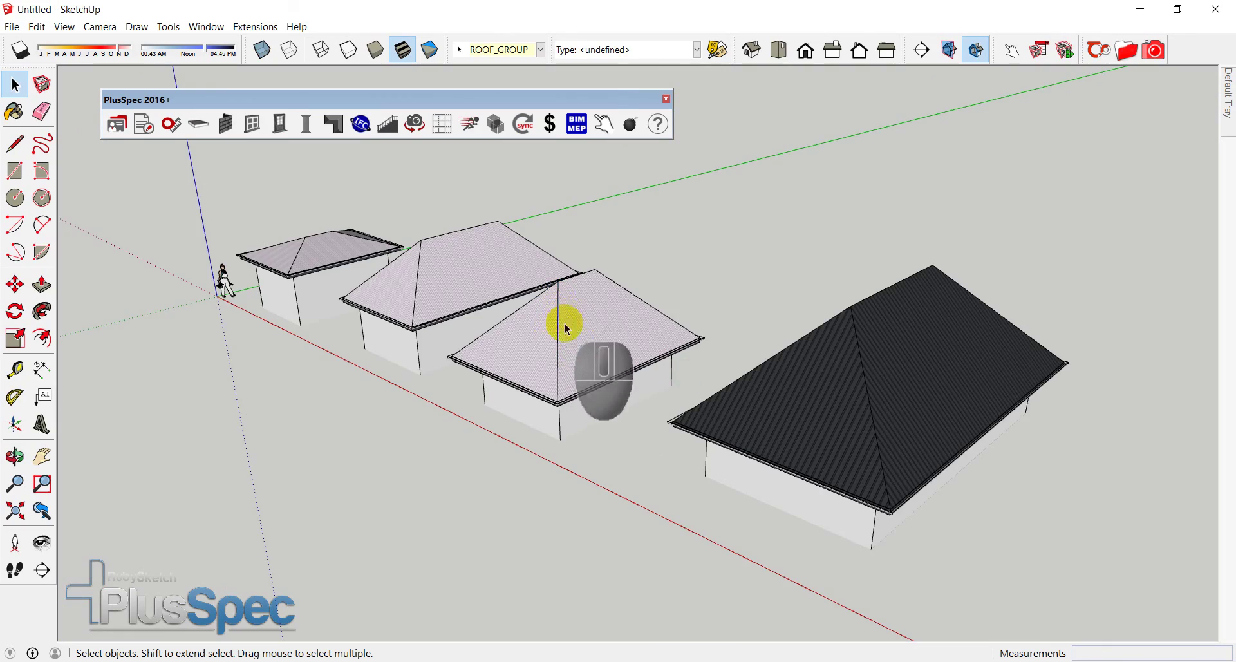
scroll(560, 331, up, 3)
middle_drag(560, 333, 635, 286)
click(871, 348)
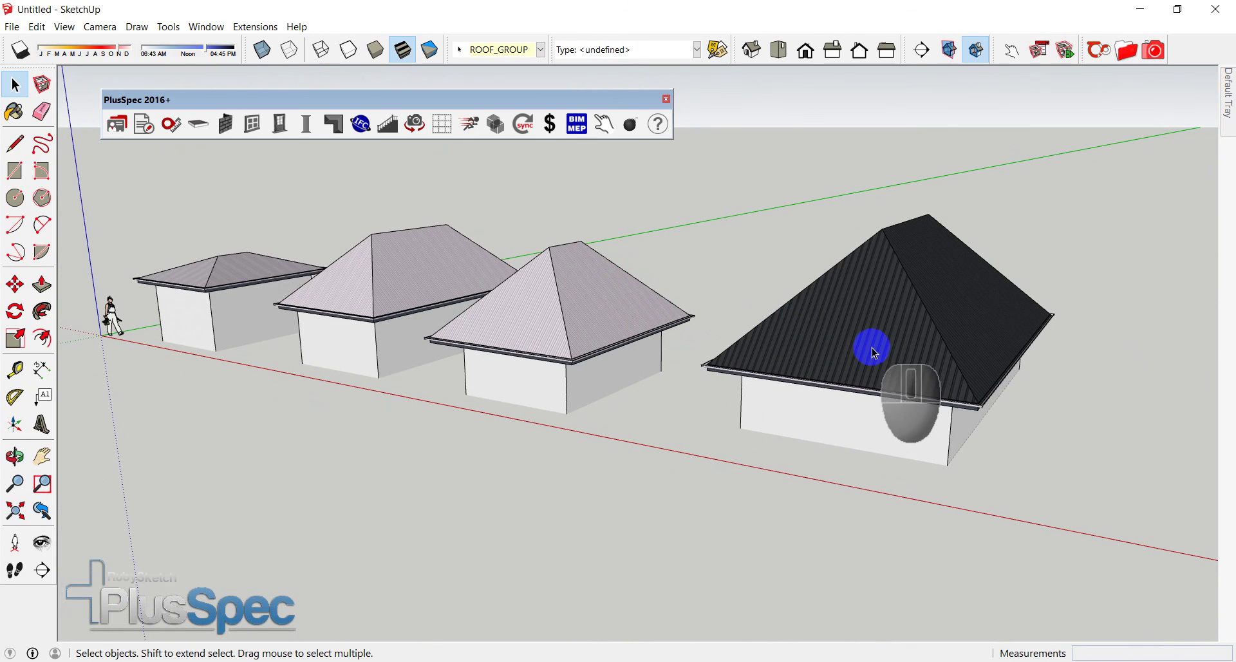
scroll(863, 380, up, 4)
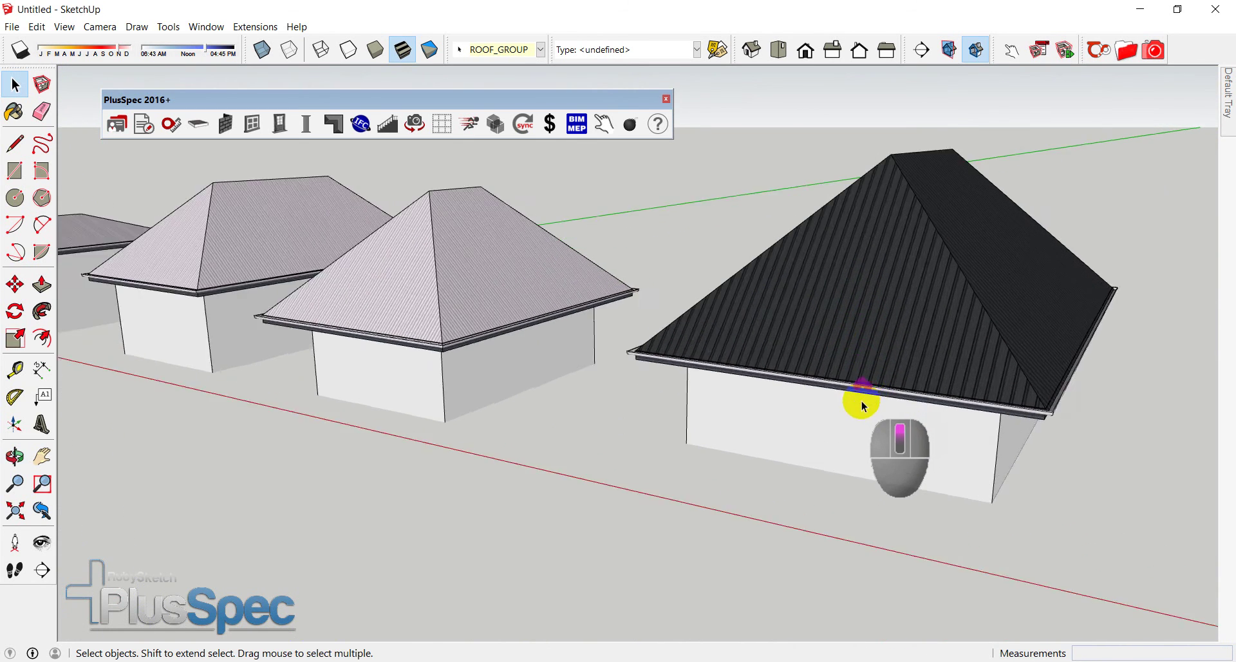
middle_drag(861, 400, 723, 210)
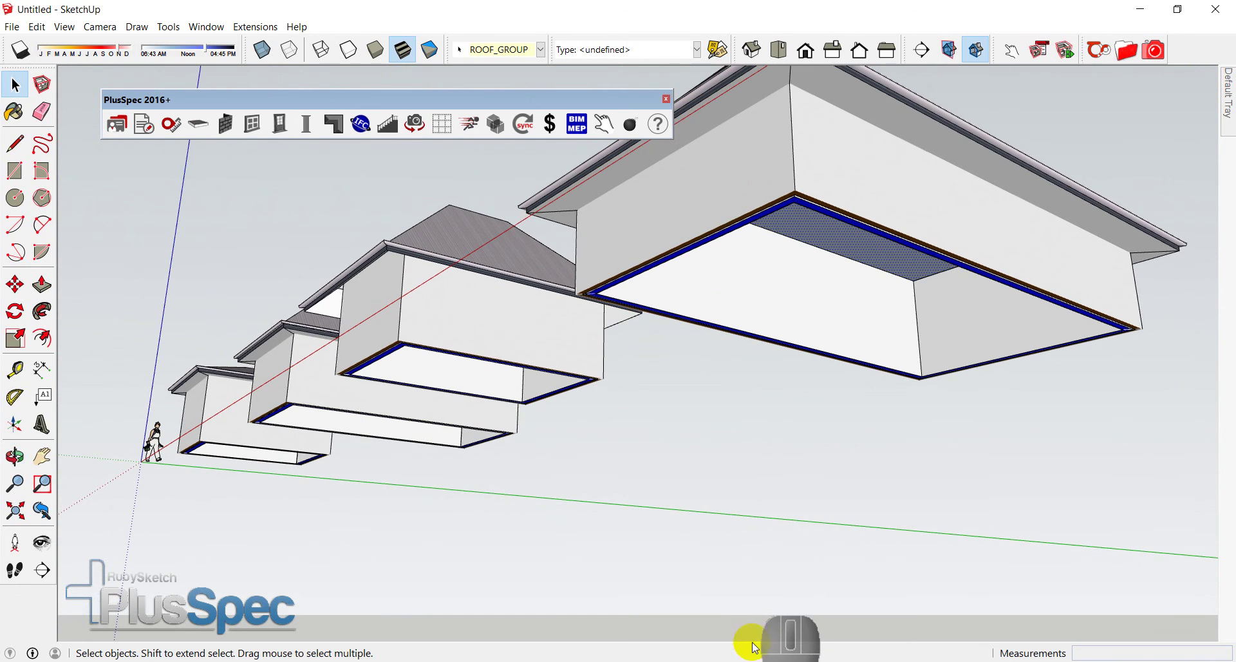